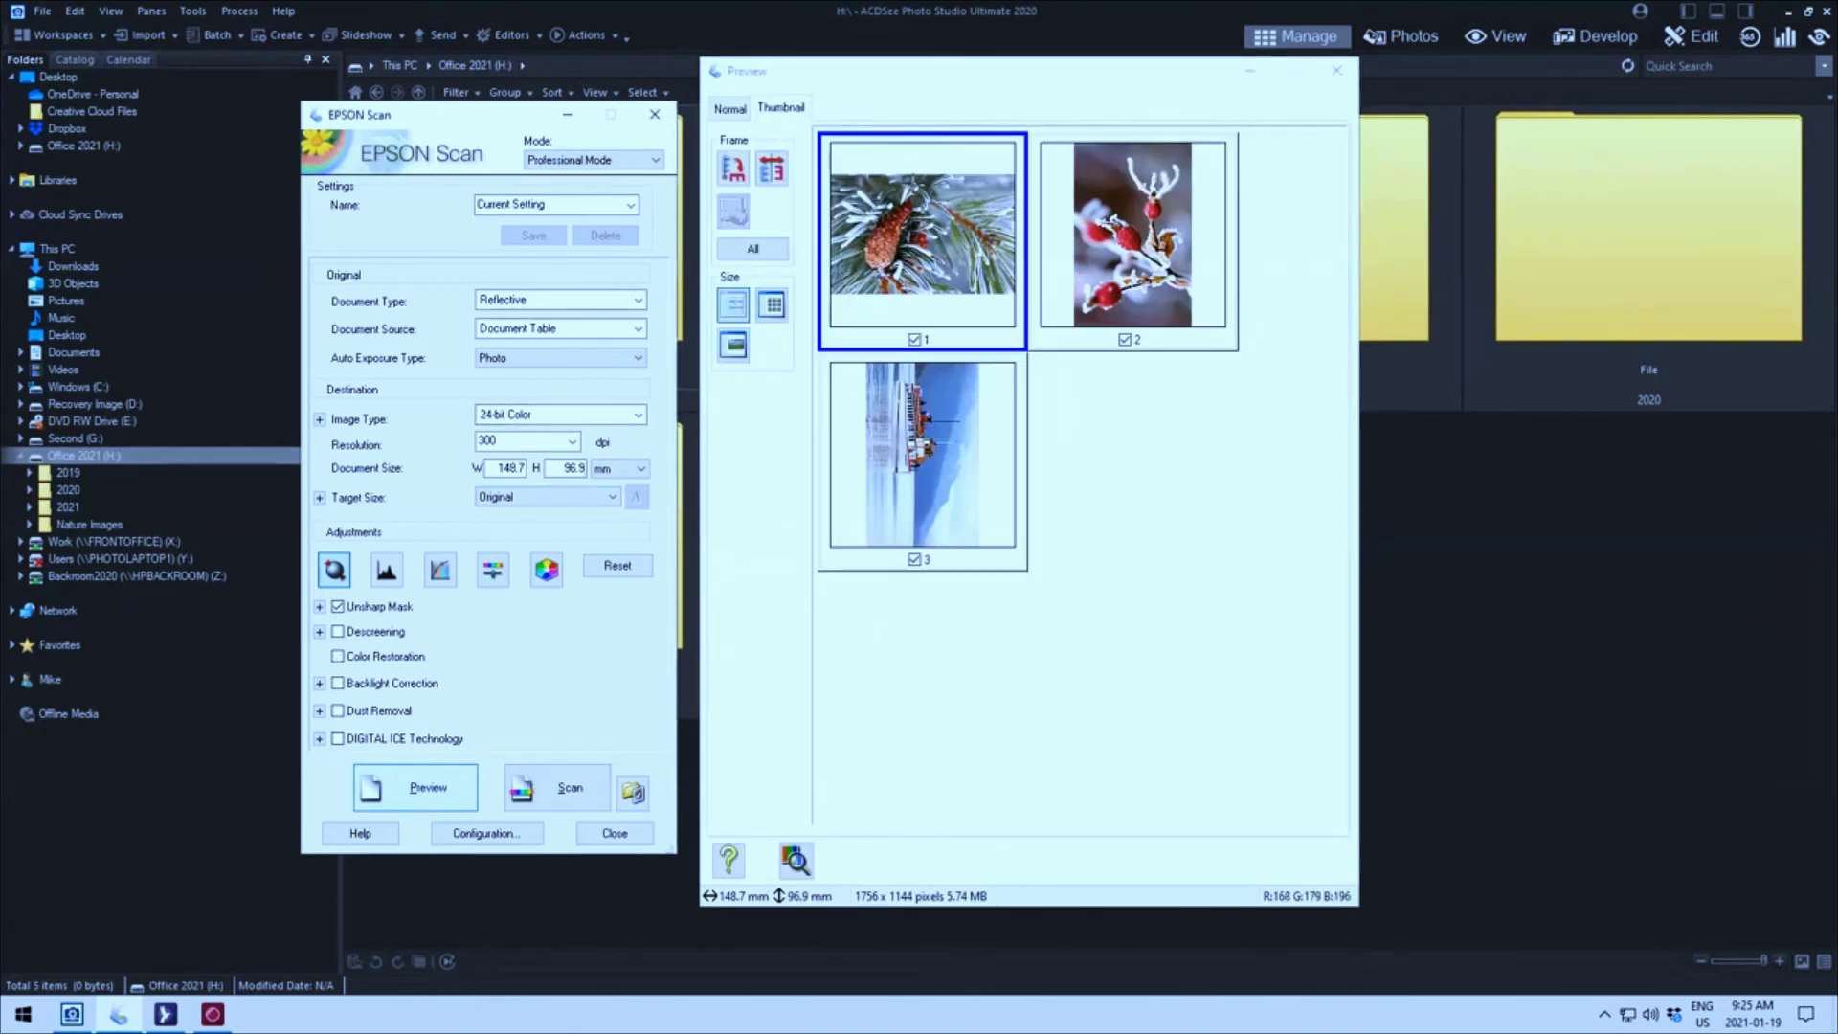
Keep the pine cone thumbnail landscape and rotate the berry thumbnail into portrait.
left_click(732, 170)
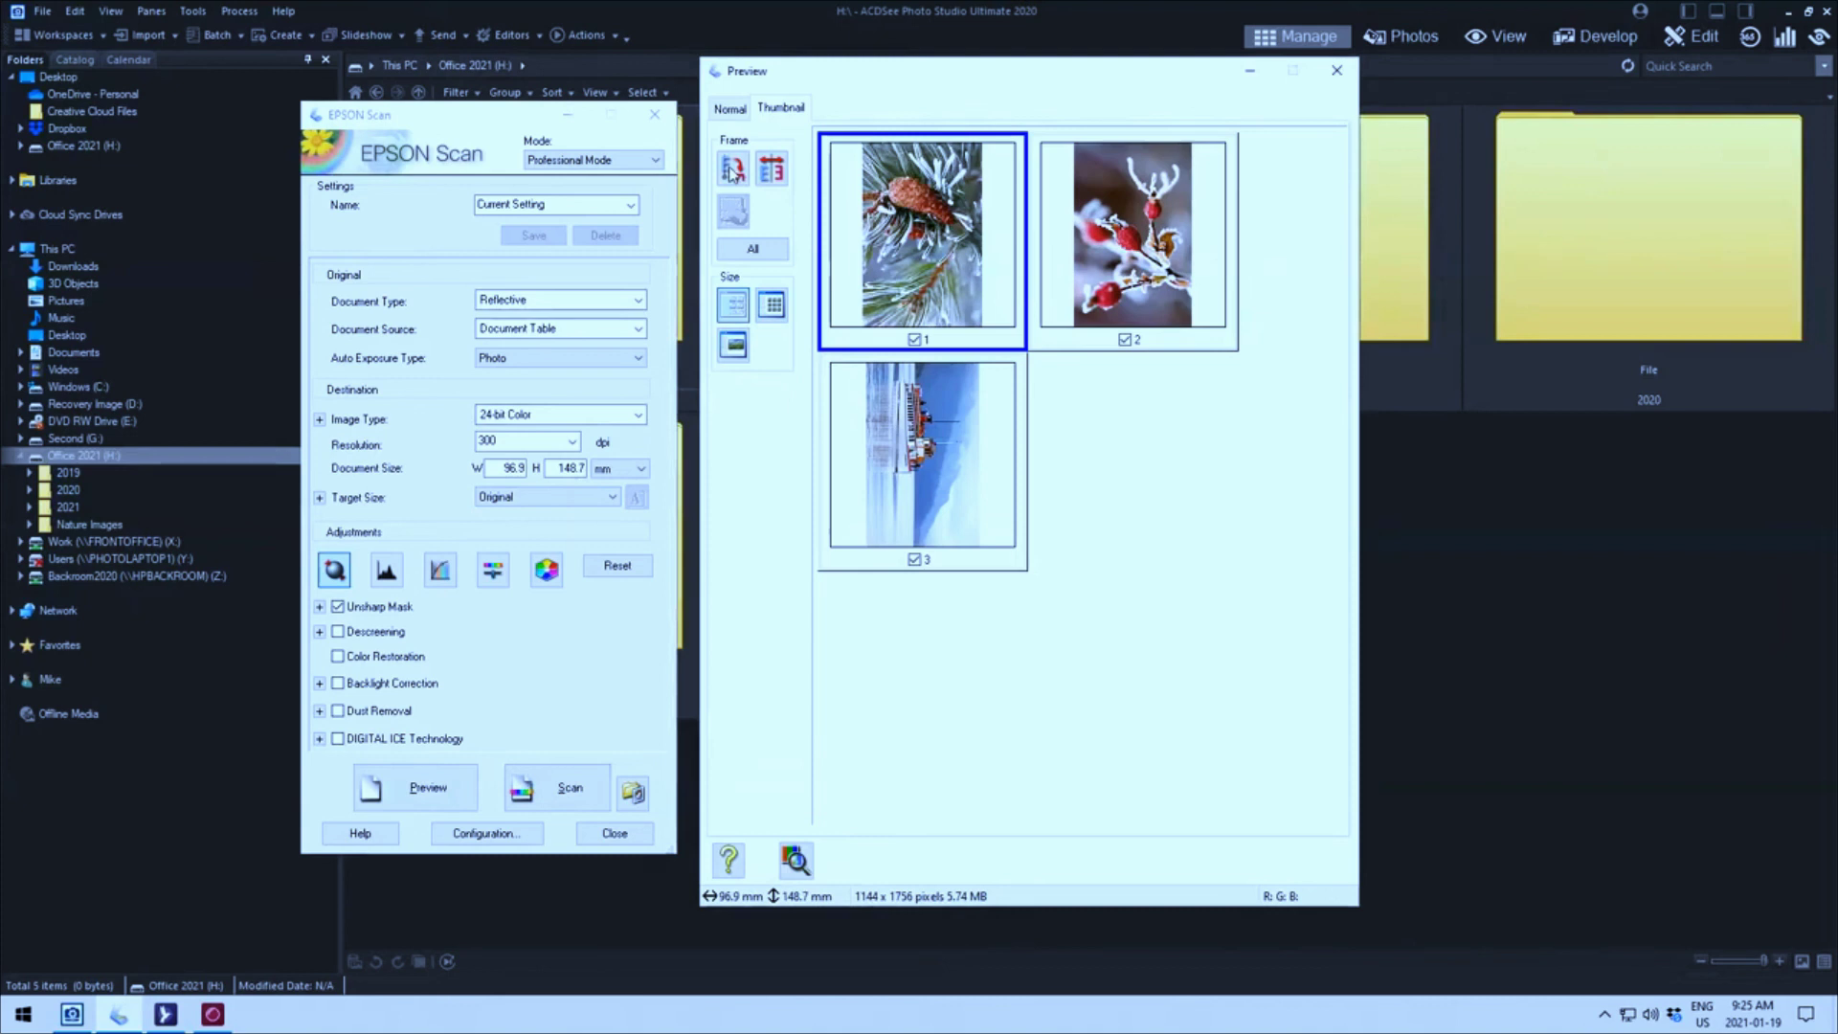
left_click(733, 171)
key("Right")
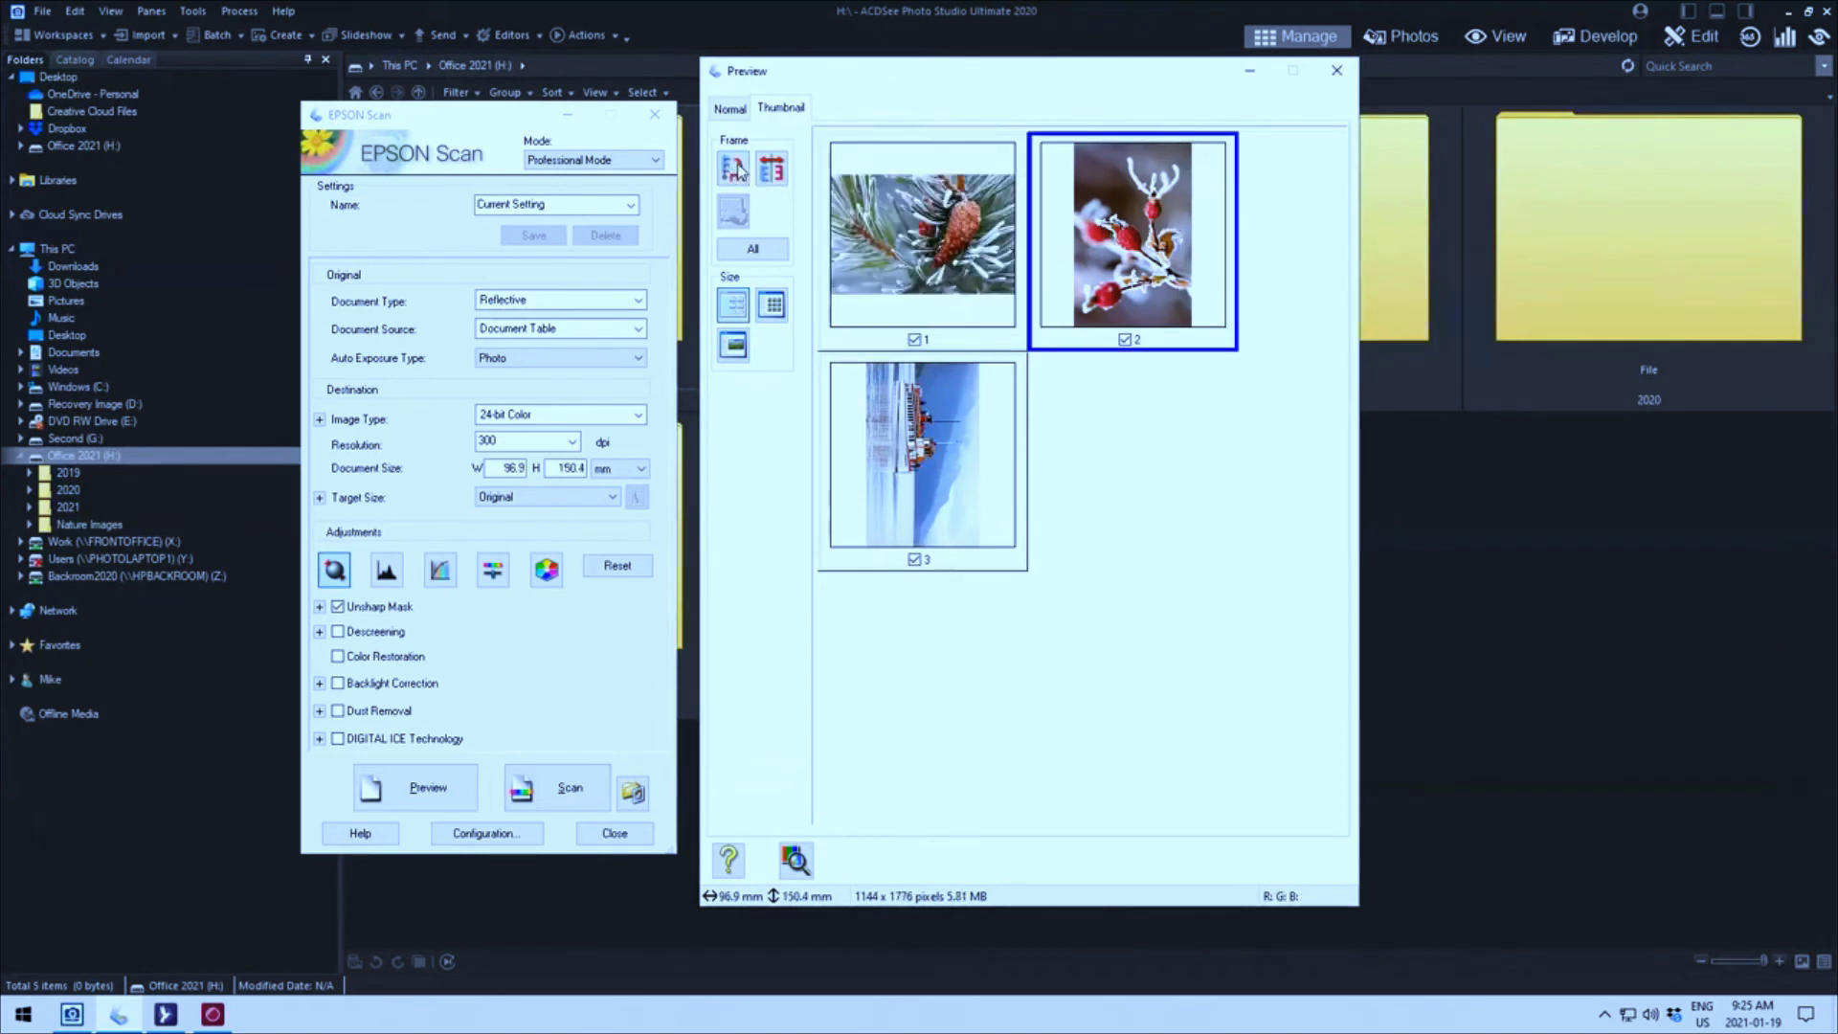
left_click(736, 170)
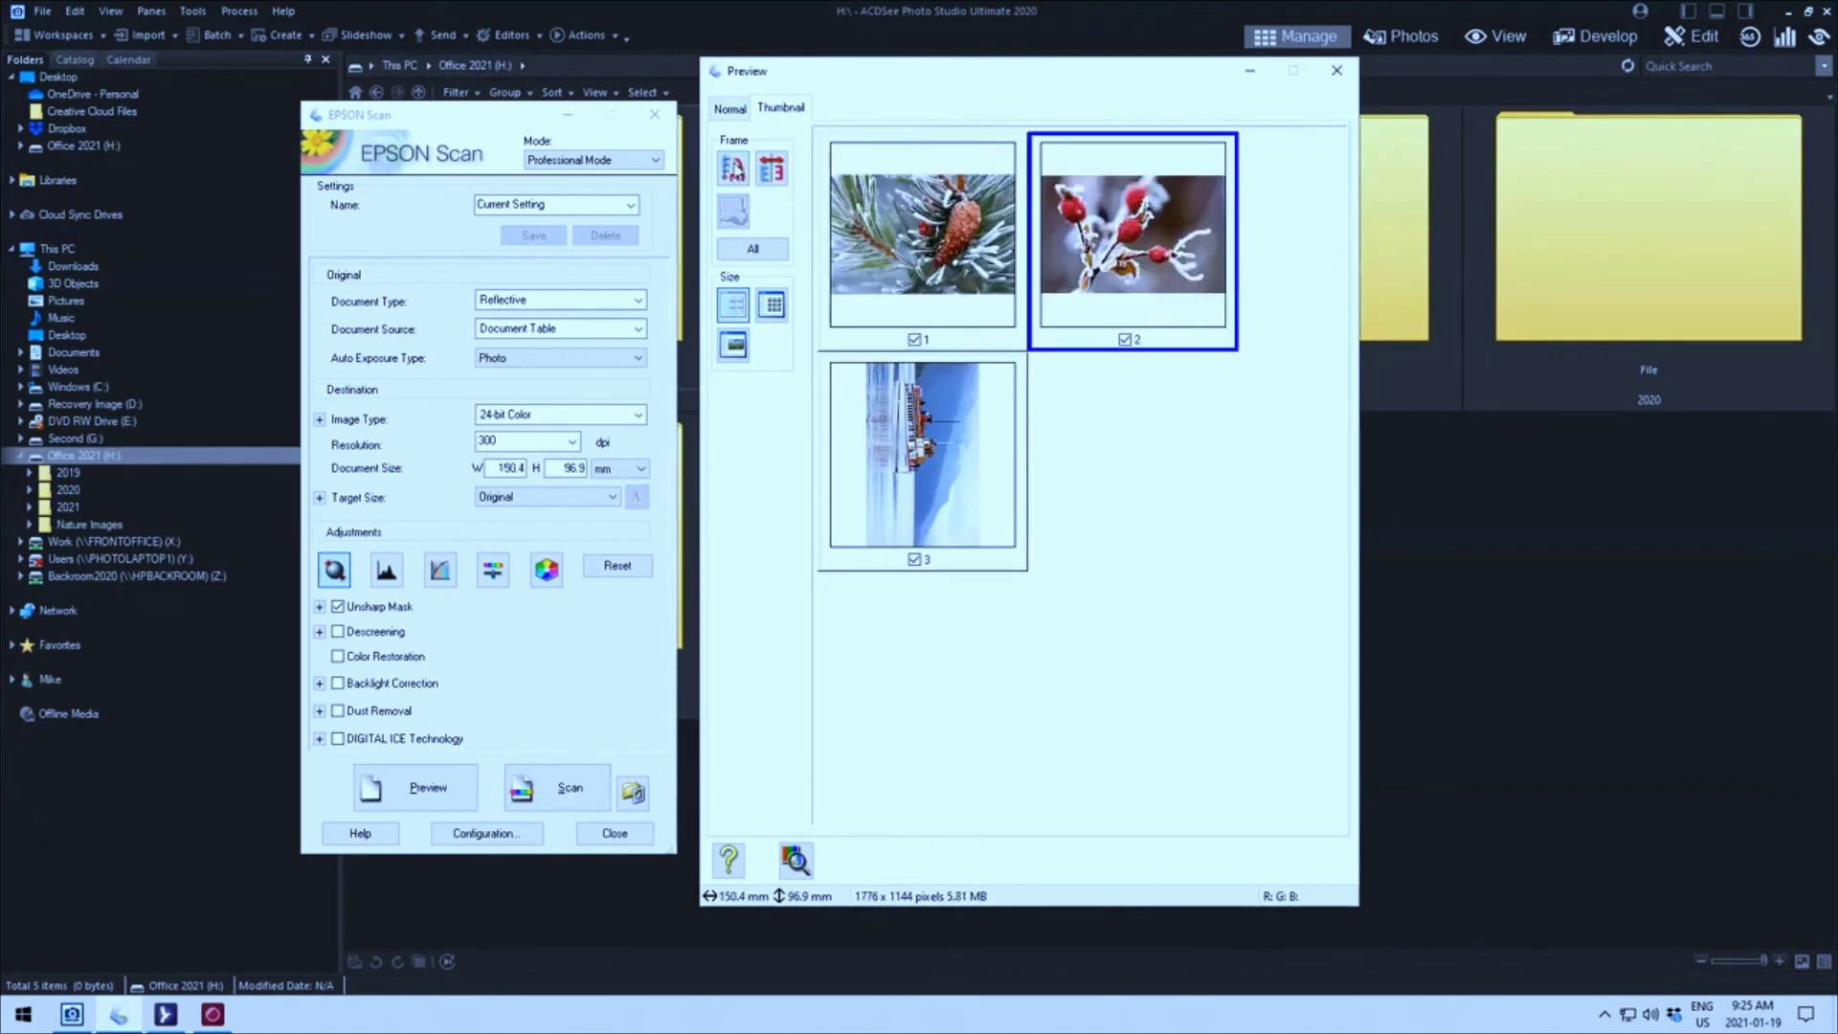
left_click(734, 171)
left_click(734, 171)
left_click(733, 171)
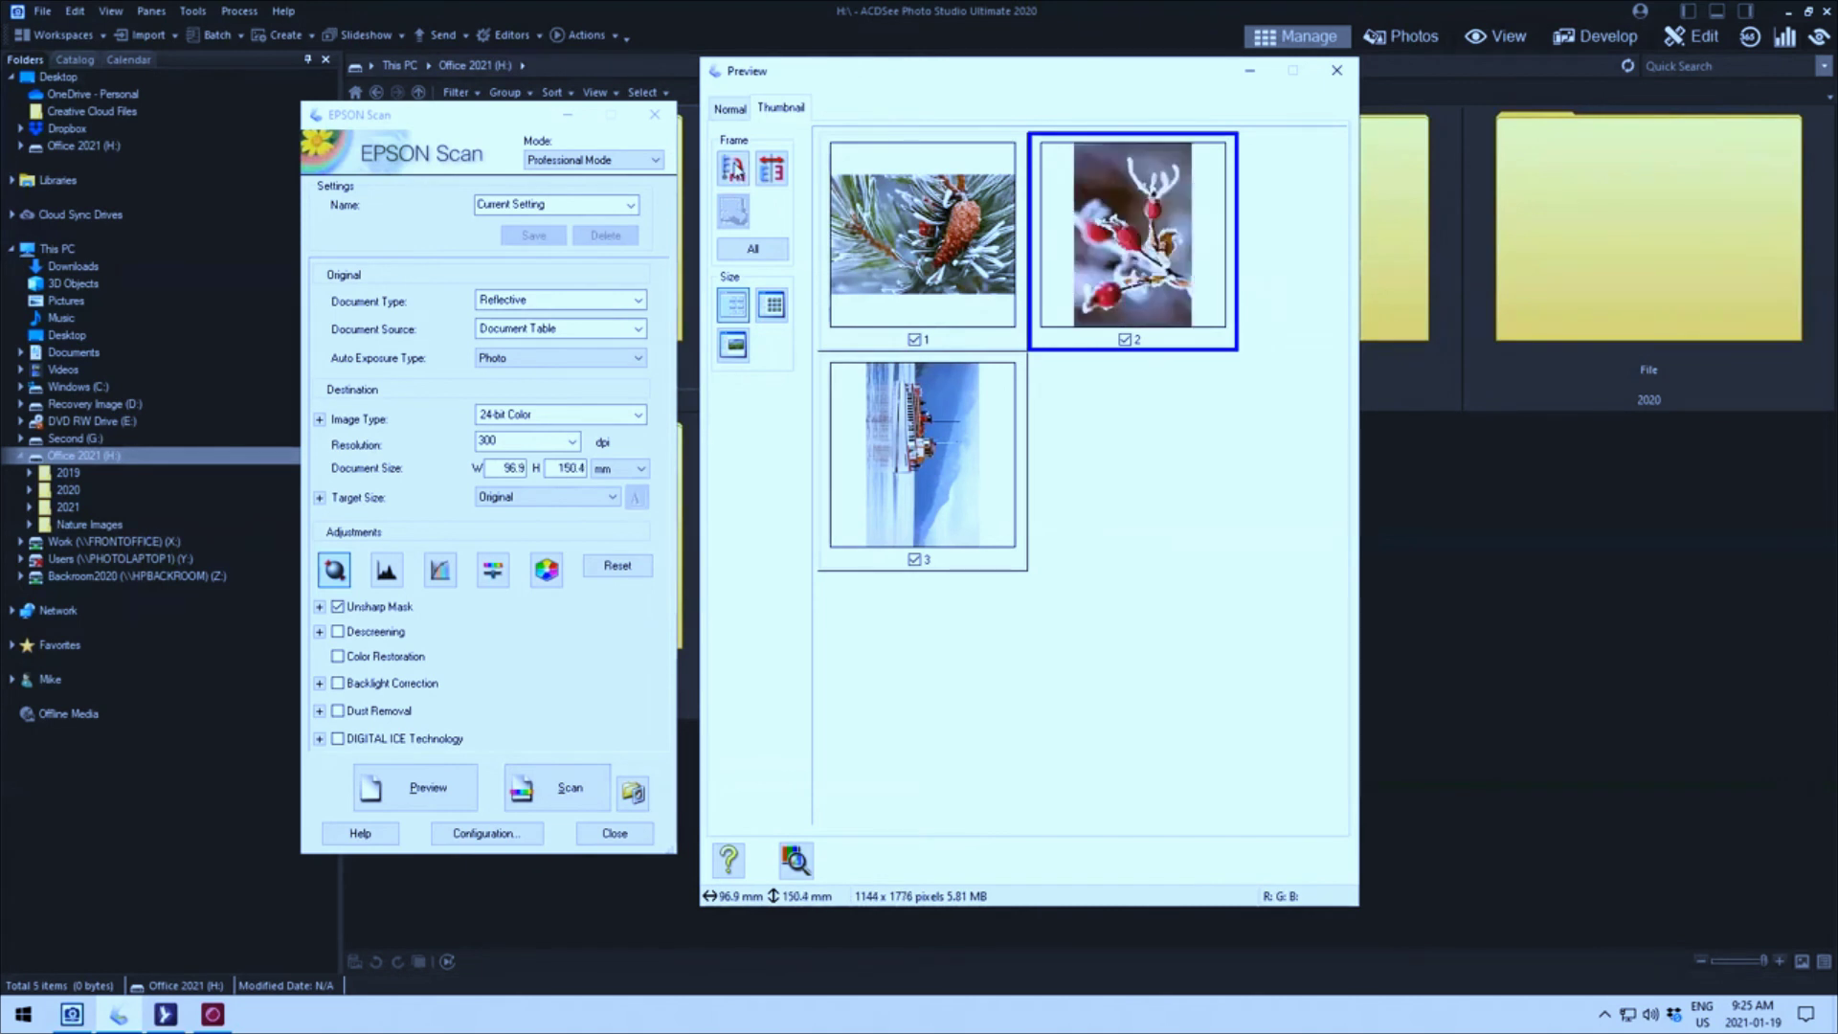
left_click(734, 170)
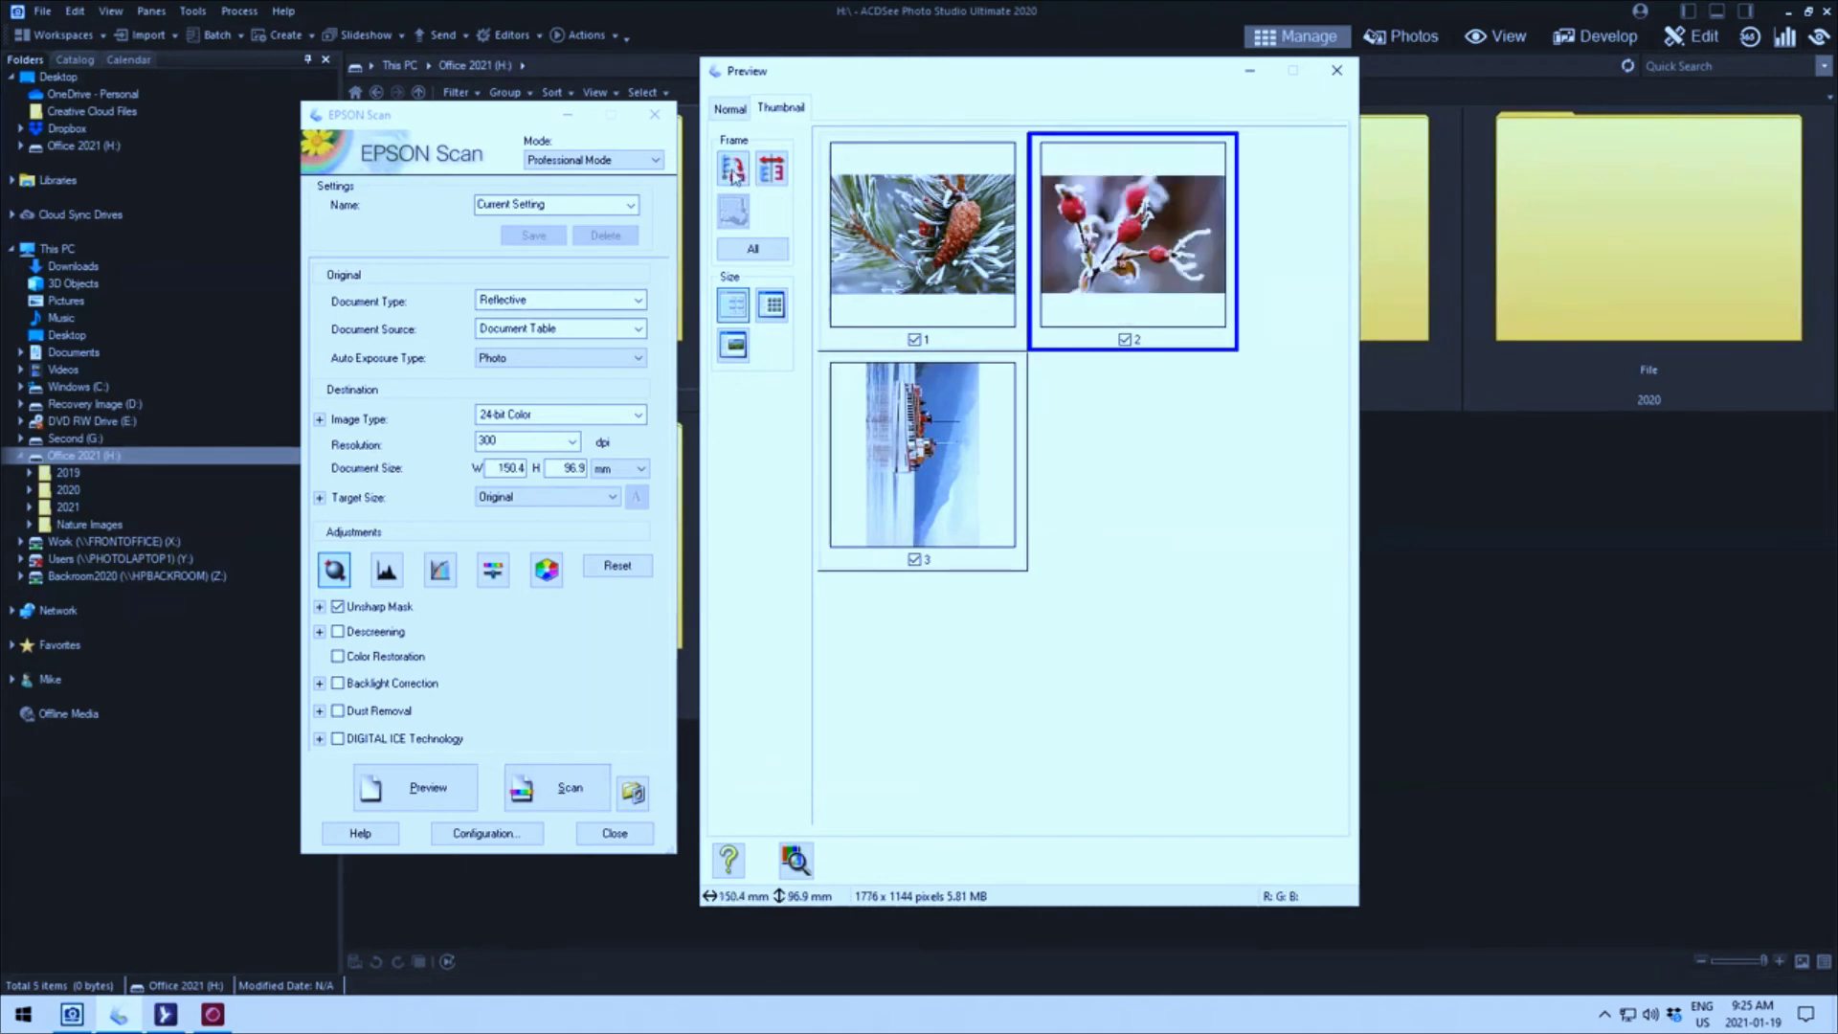
left_click(733, 171)
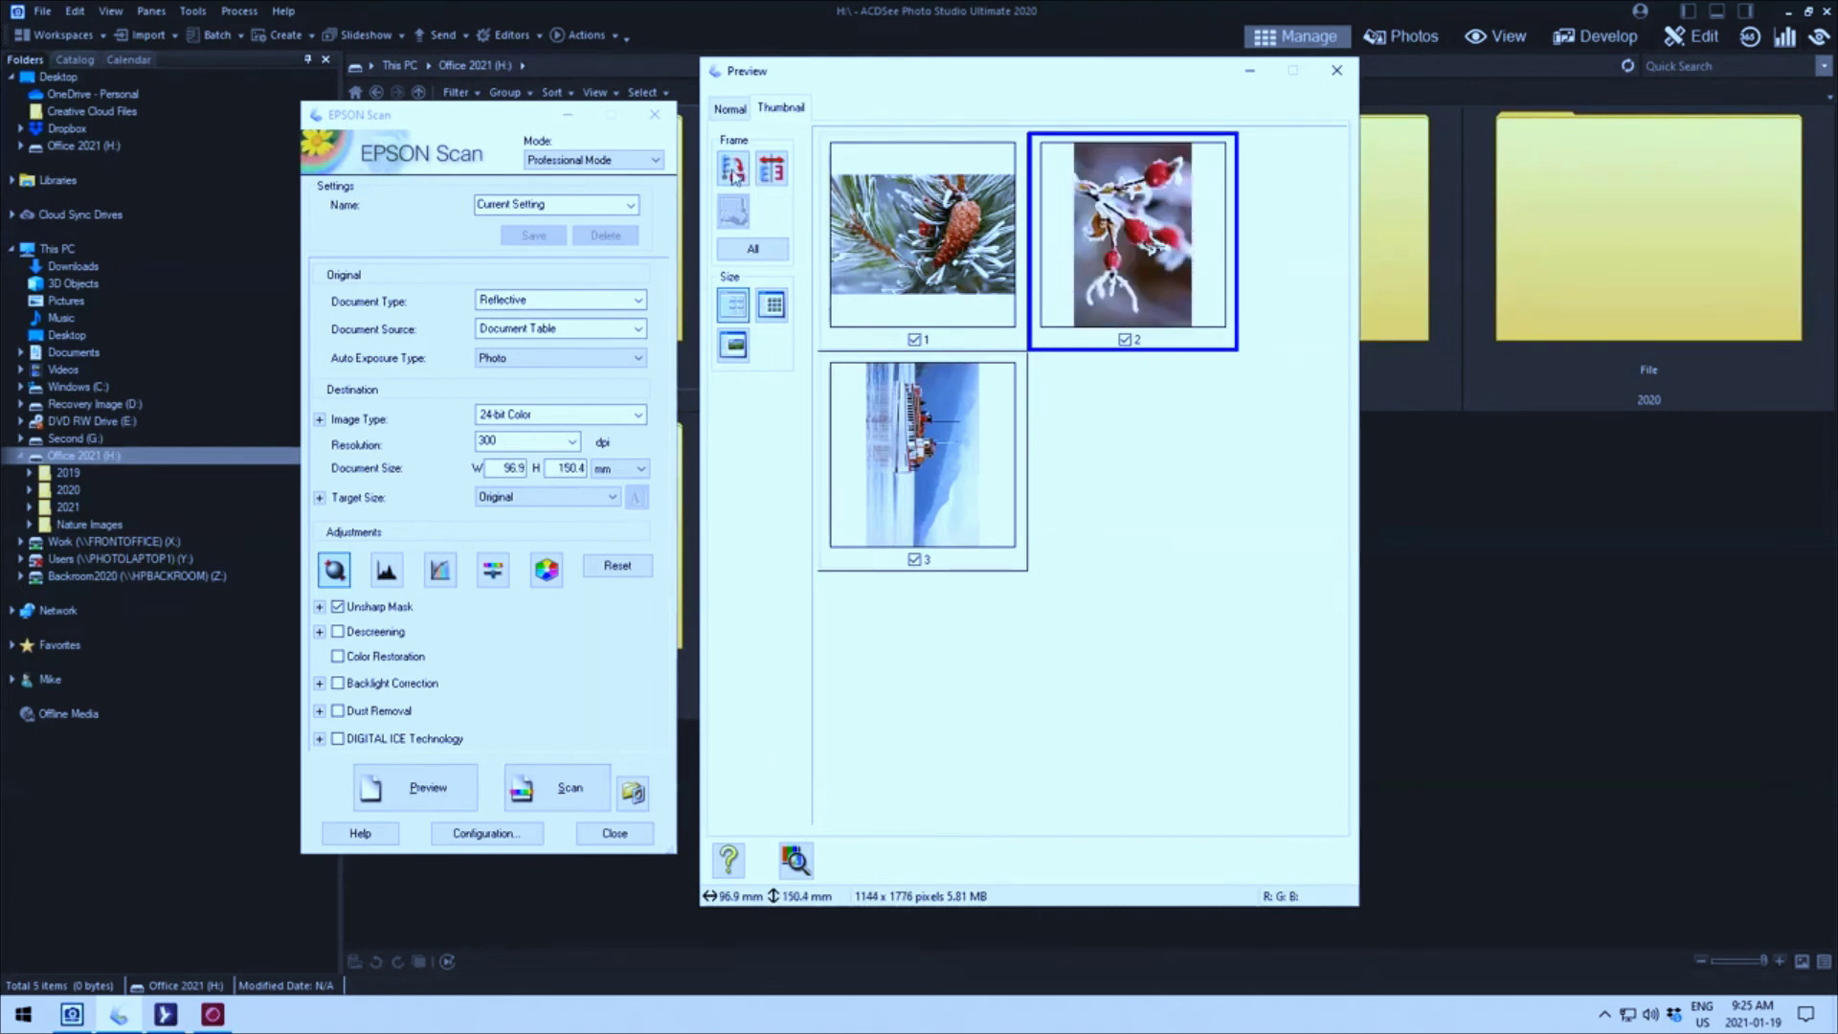
Turn the ship thumbnail upright in landscape at 149.7 × 92.1 mm.
left_click(922, 489)
left_click(733, 170)
left_click(734, 170)
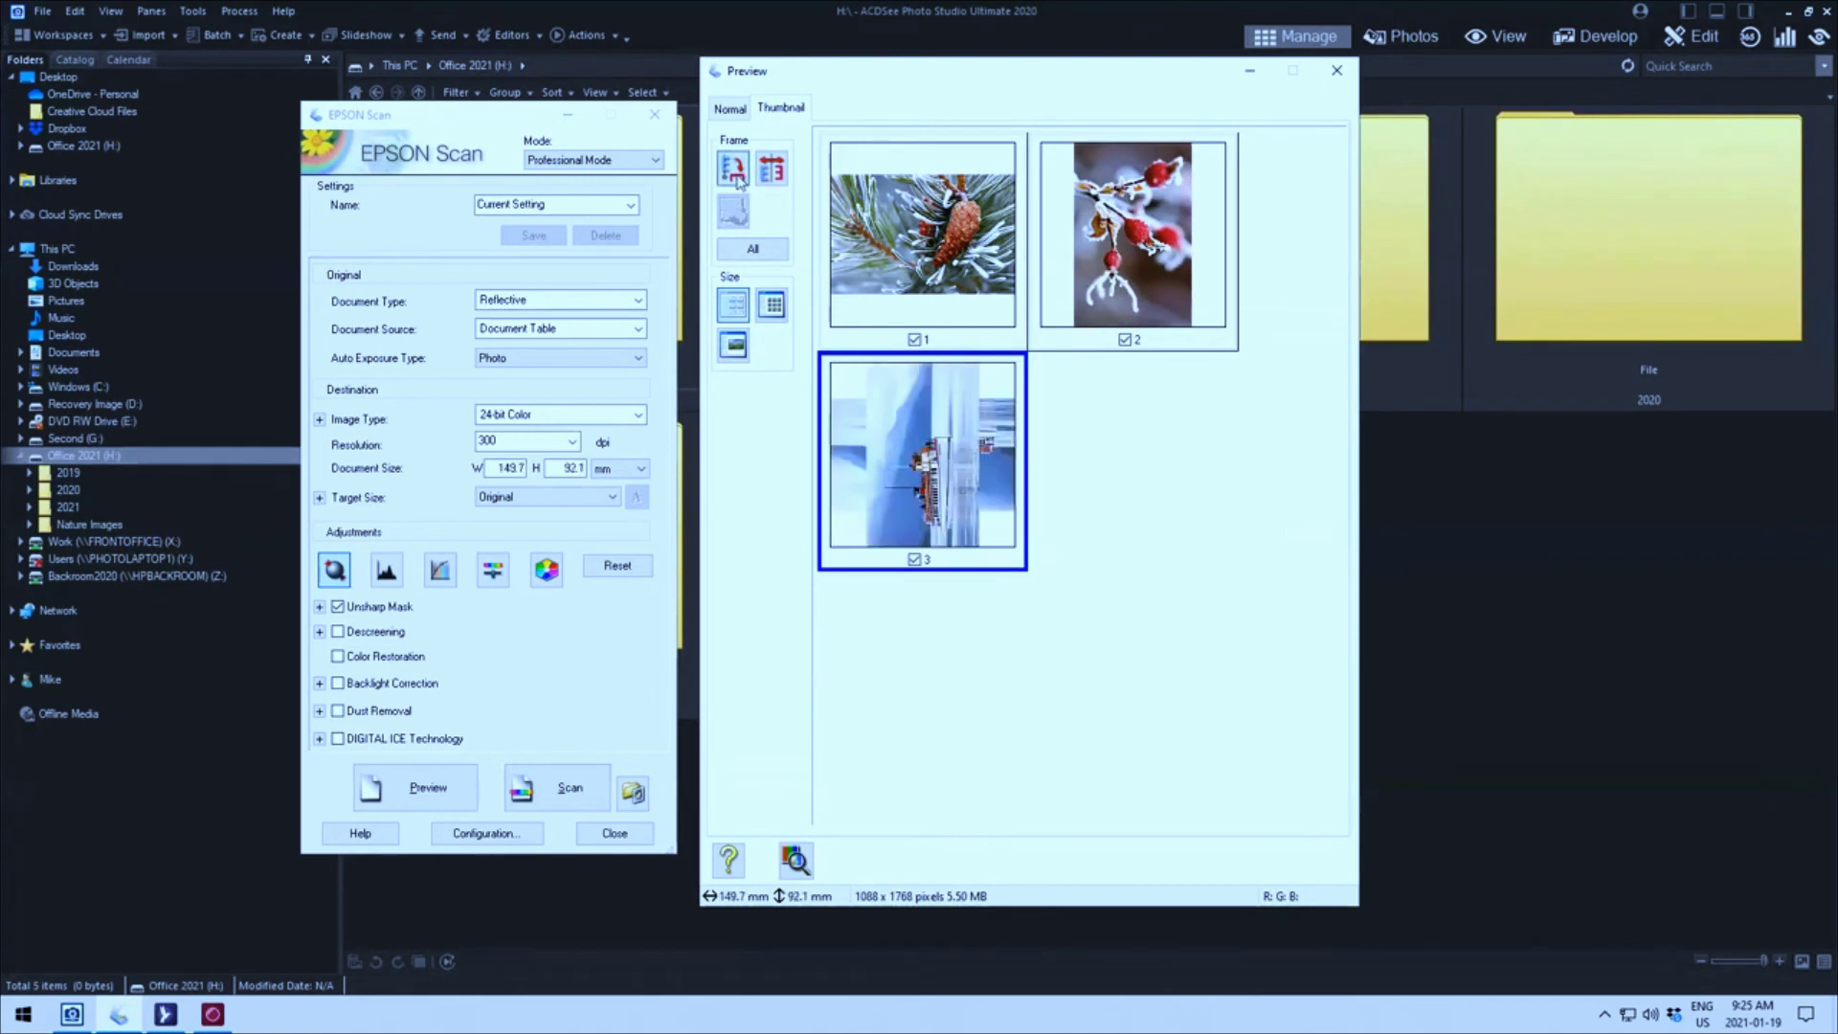
left_click(736, 178)
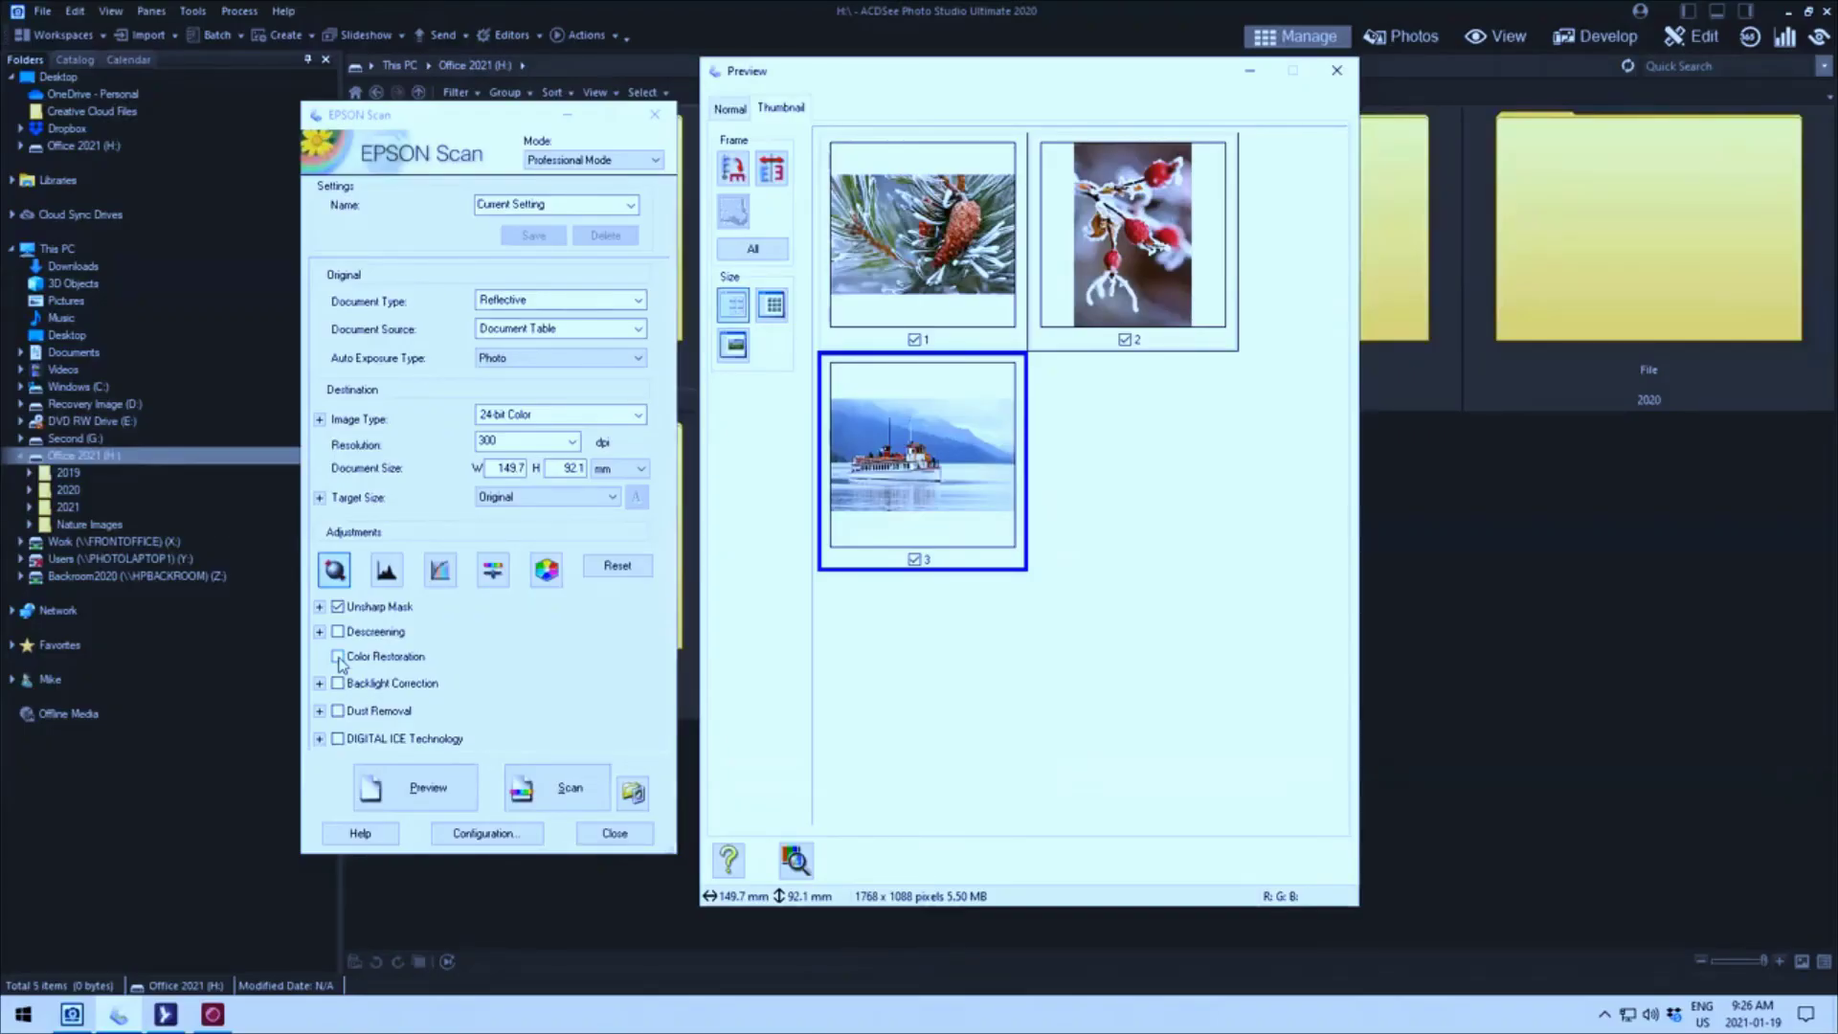
Return to the main settings and open Histogram Adjustment for the ship photo, showing levels 62, 0.94, 232.
left_click(339, 663)
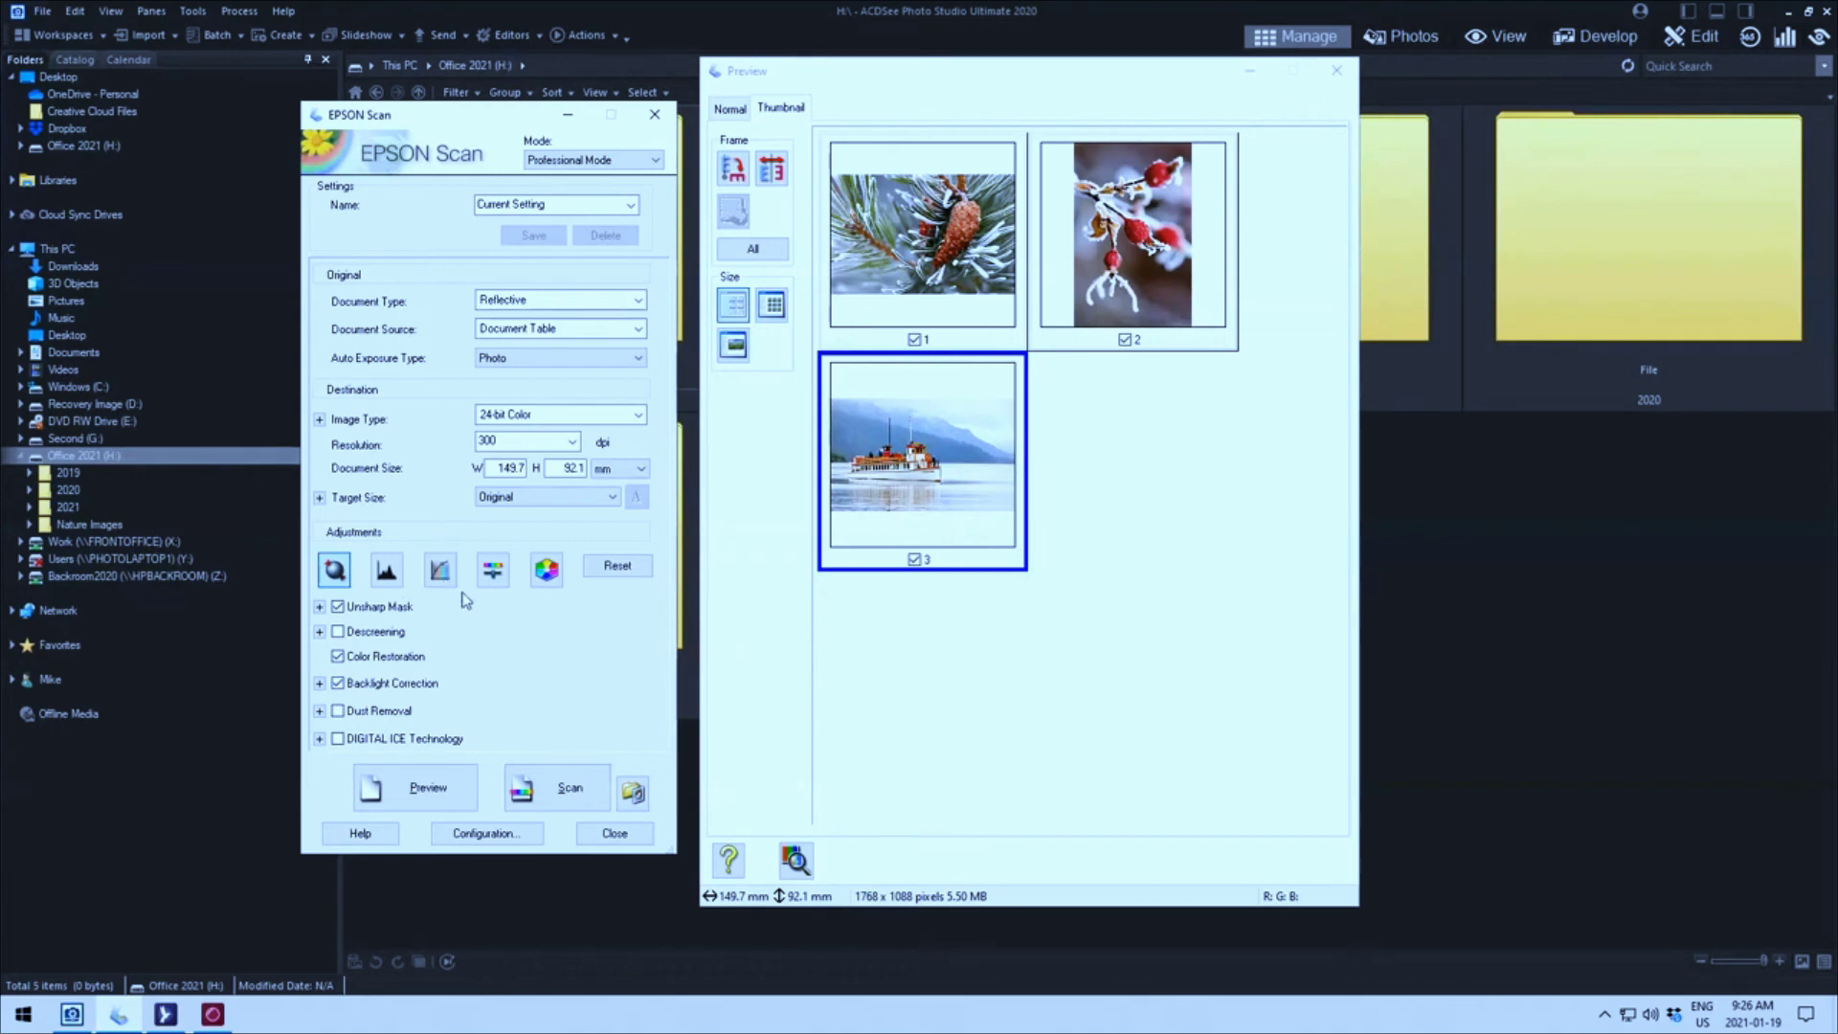
left_click(398, 575)
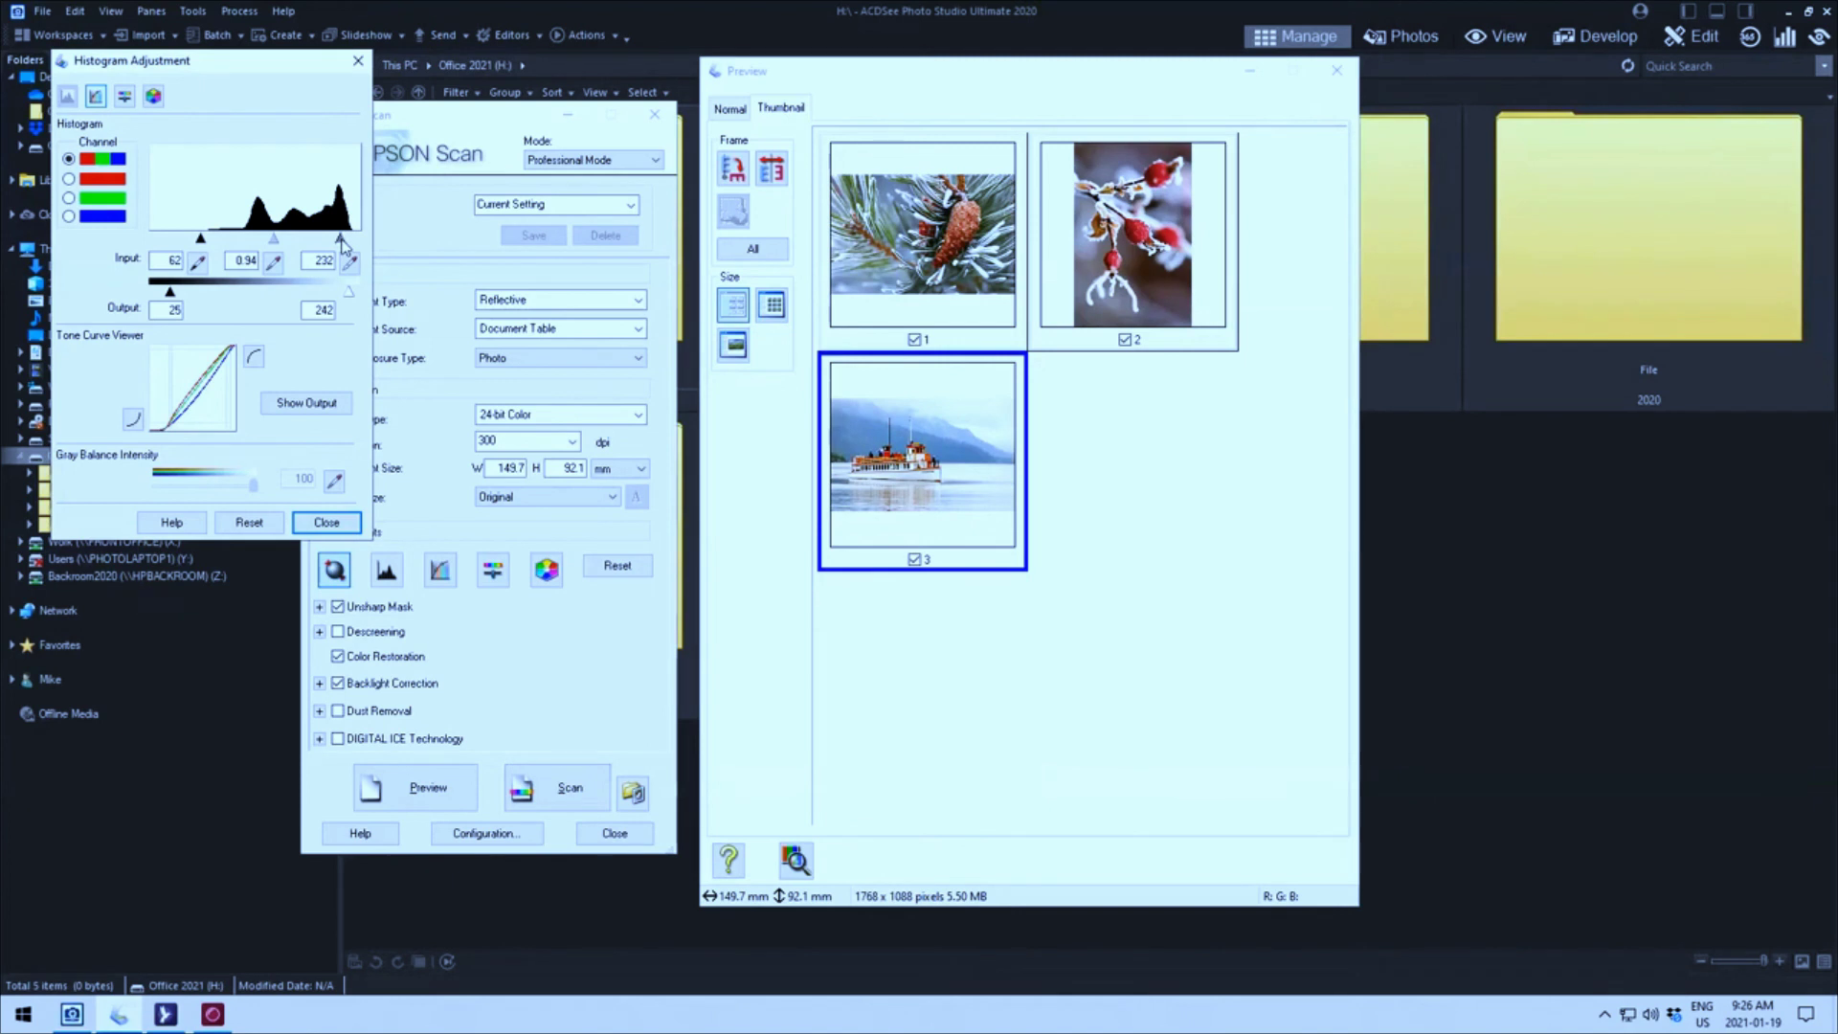
Lower the ship photo's highlight input level from 232 to 223.
left_click_drag(341, 243, 335, 248)
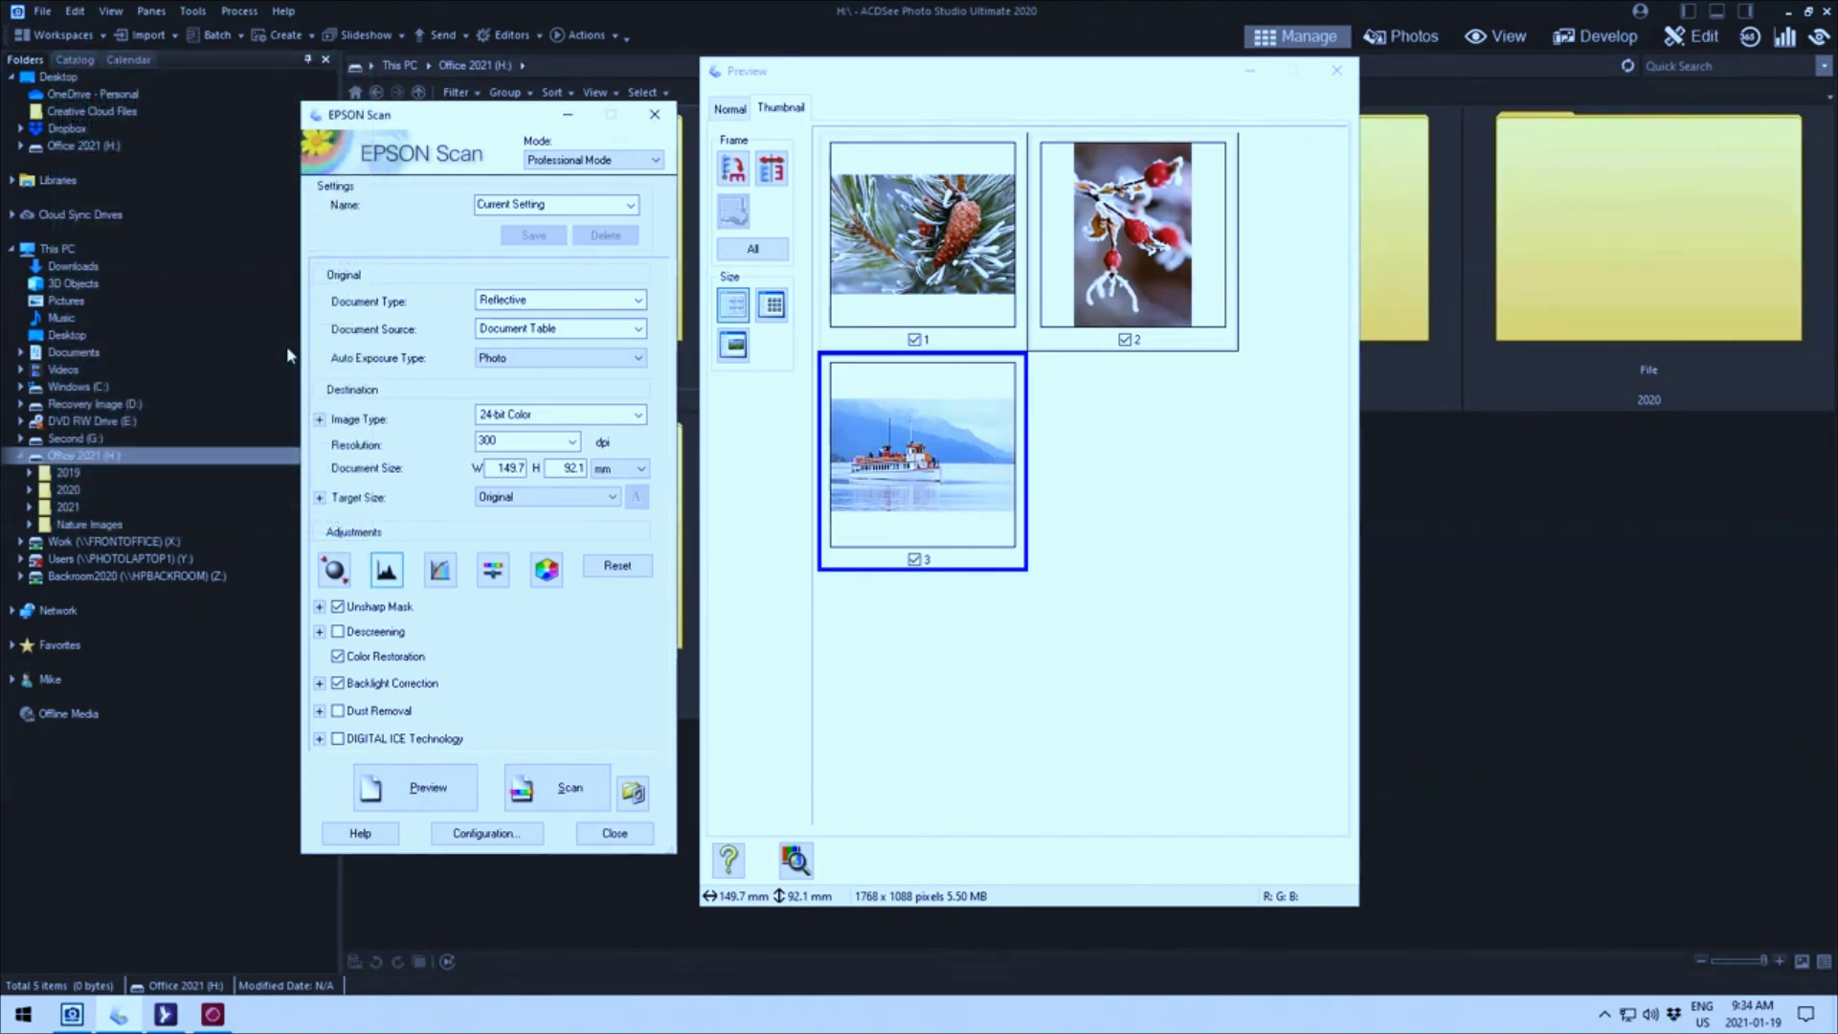
In Configuration, look through the Preview, Color and Film Size tabs, ending on the Other tab.
left_click(504, 834)
left_click(337, 159)
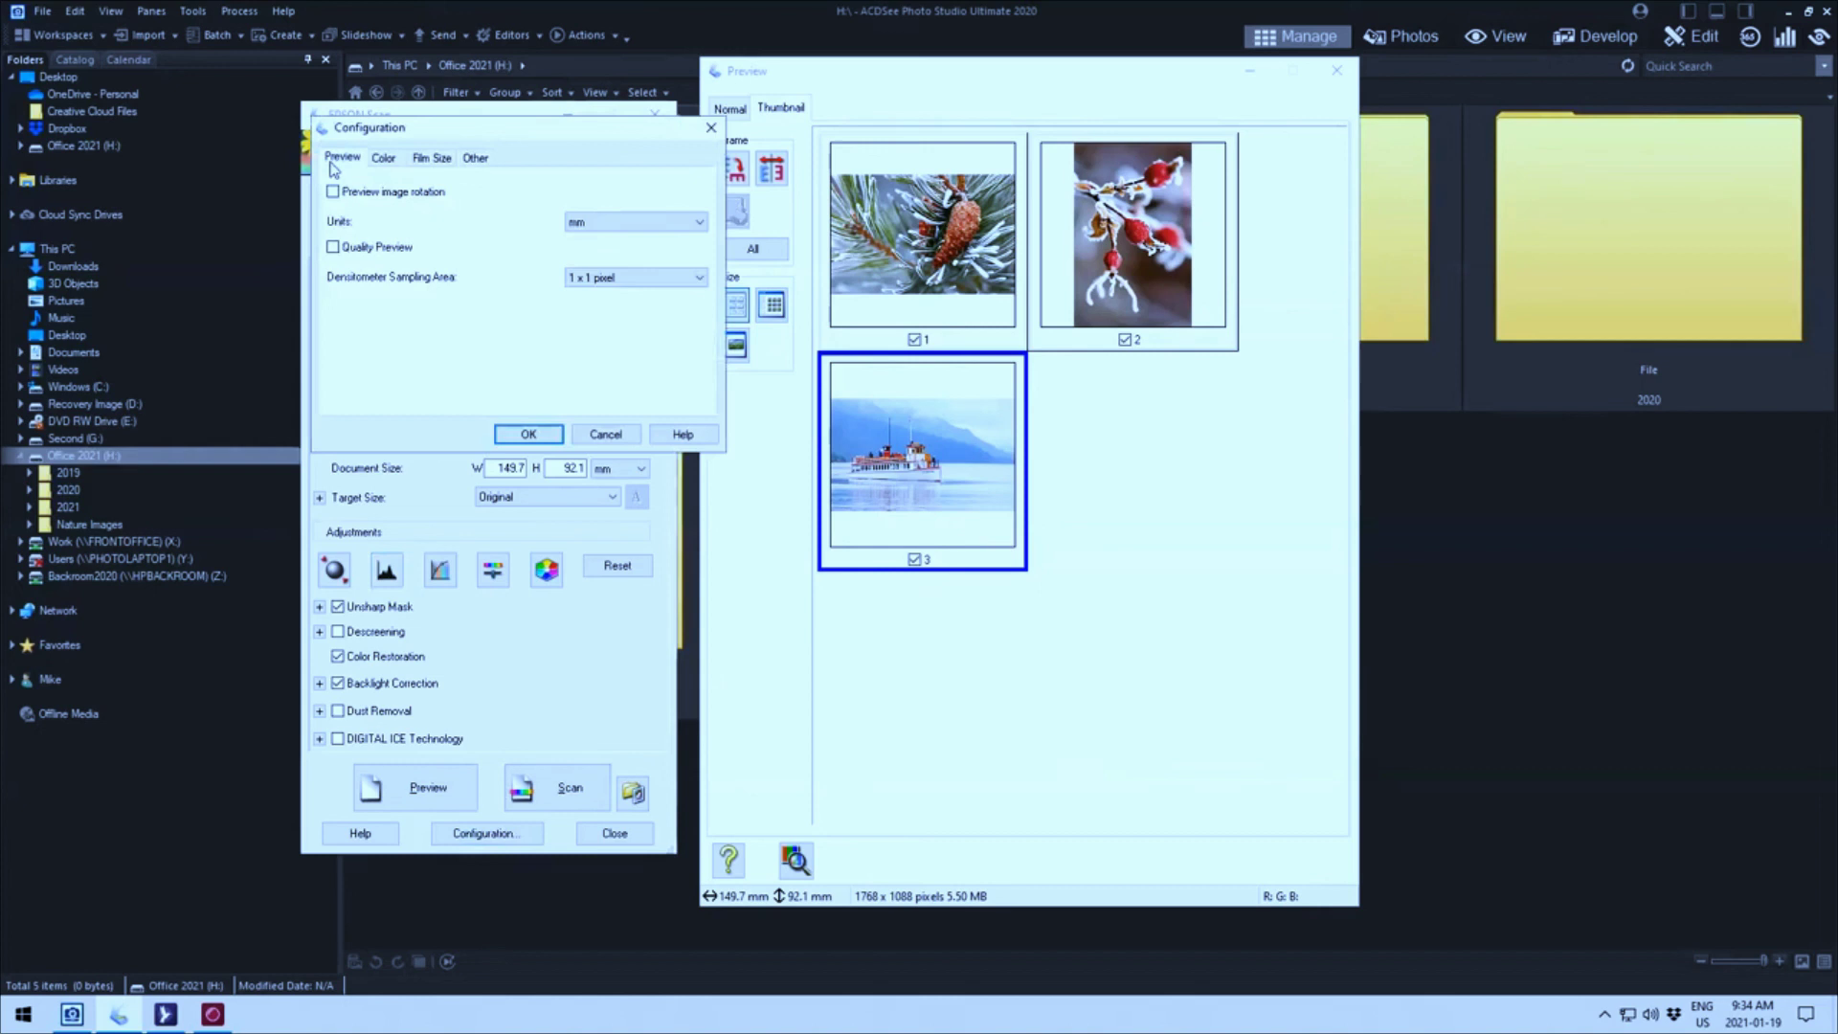
left_click(393, 158)
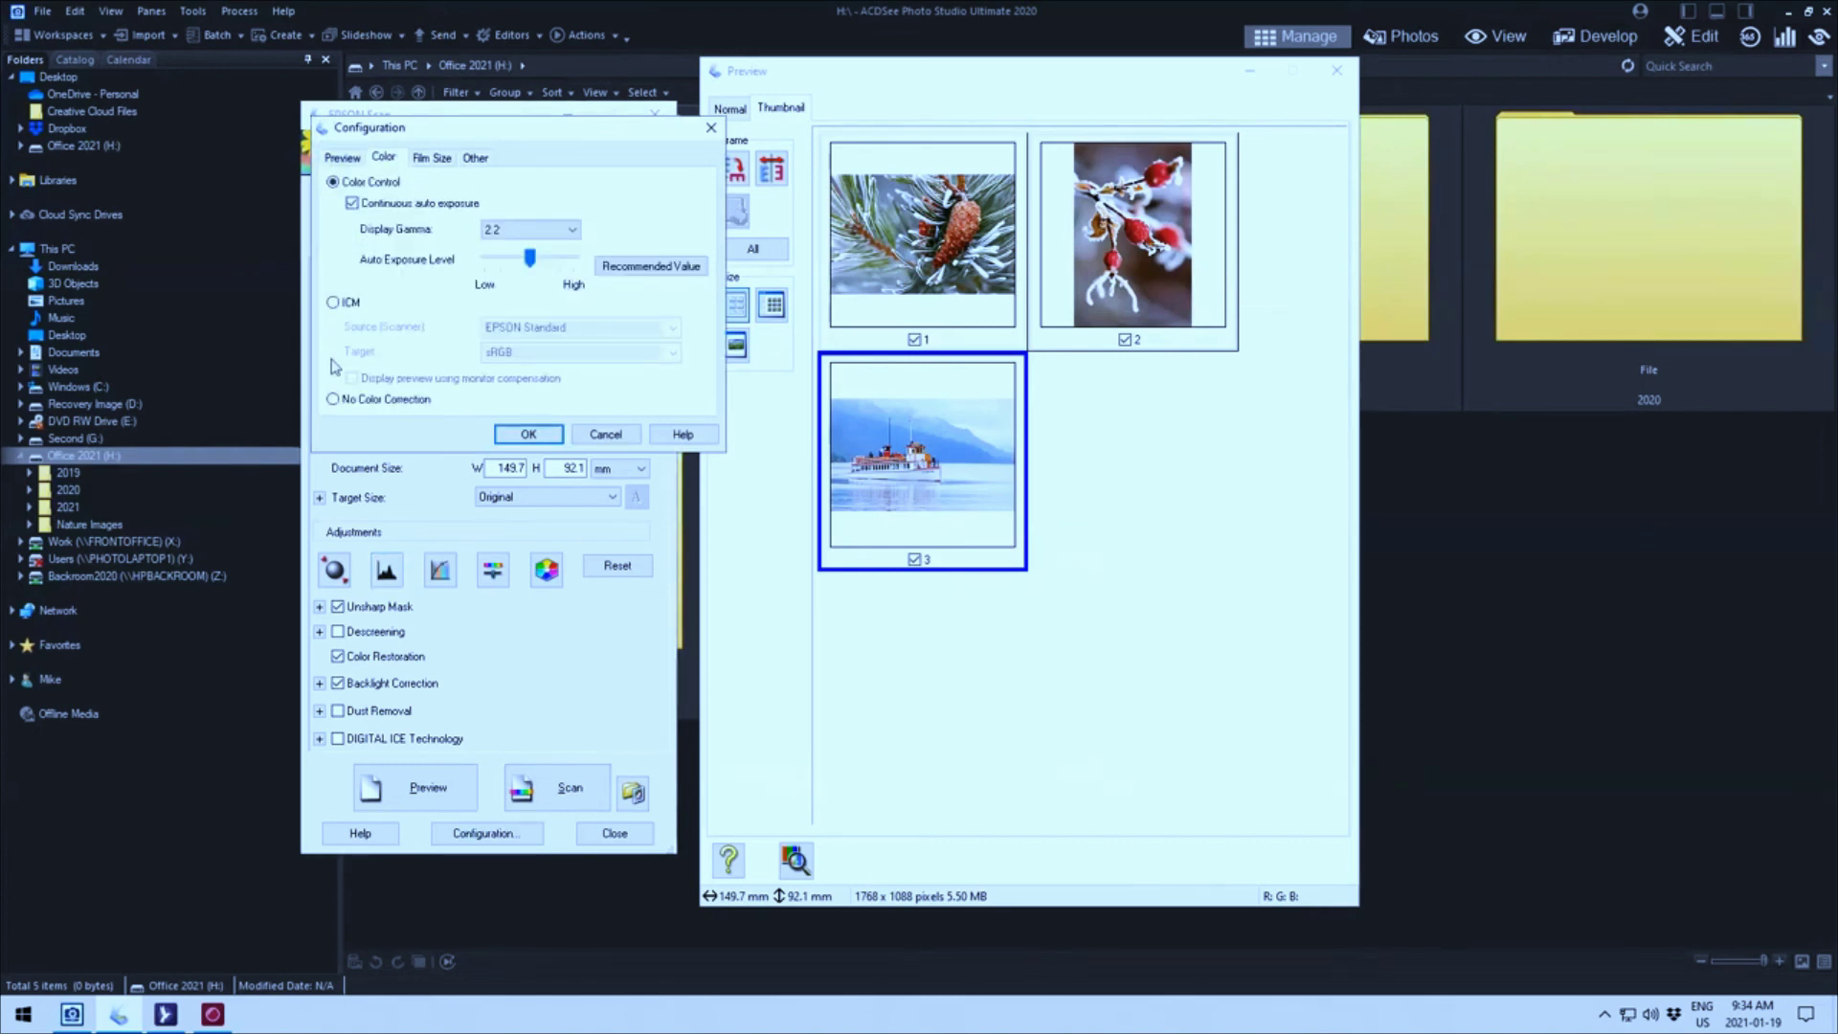
left_click(431, 158)
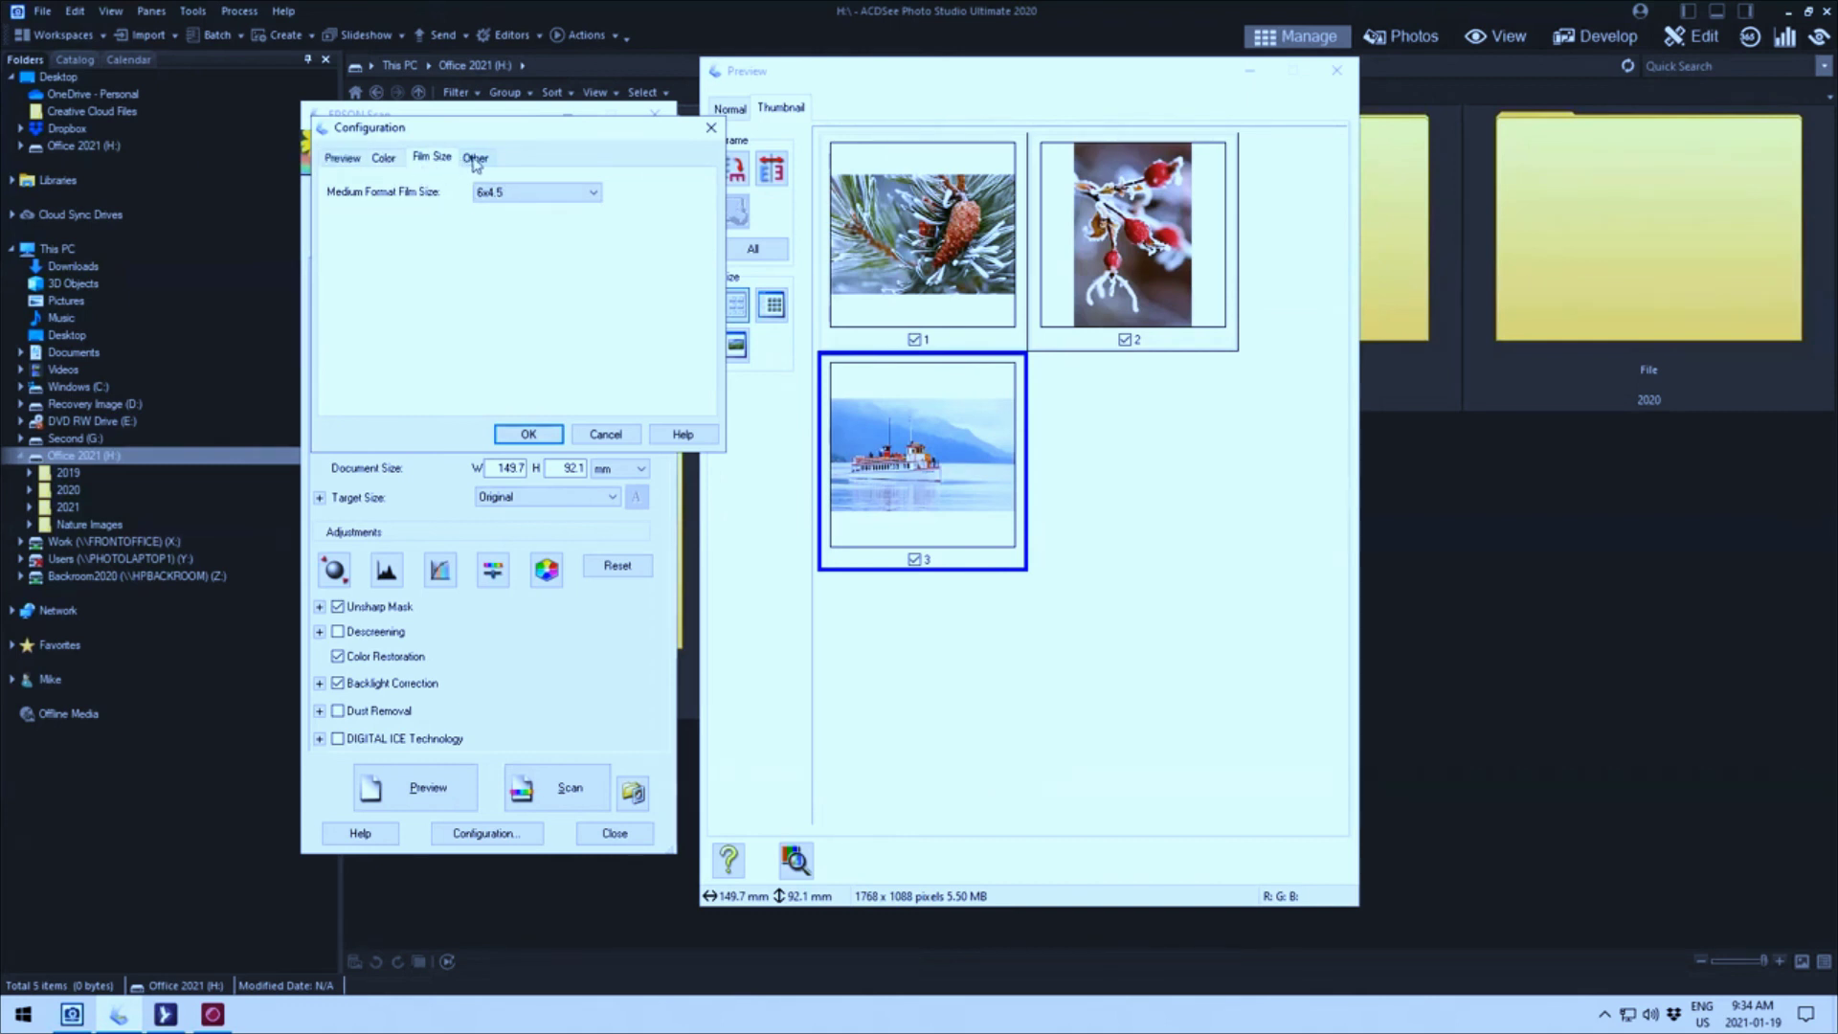
left_click(475, 159)
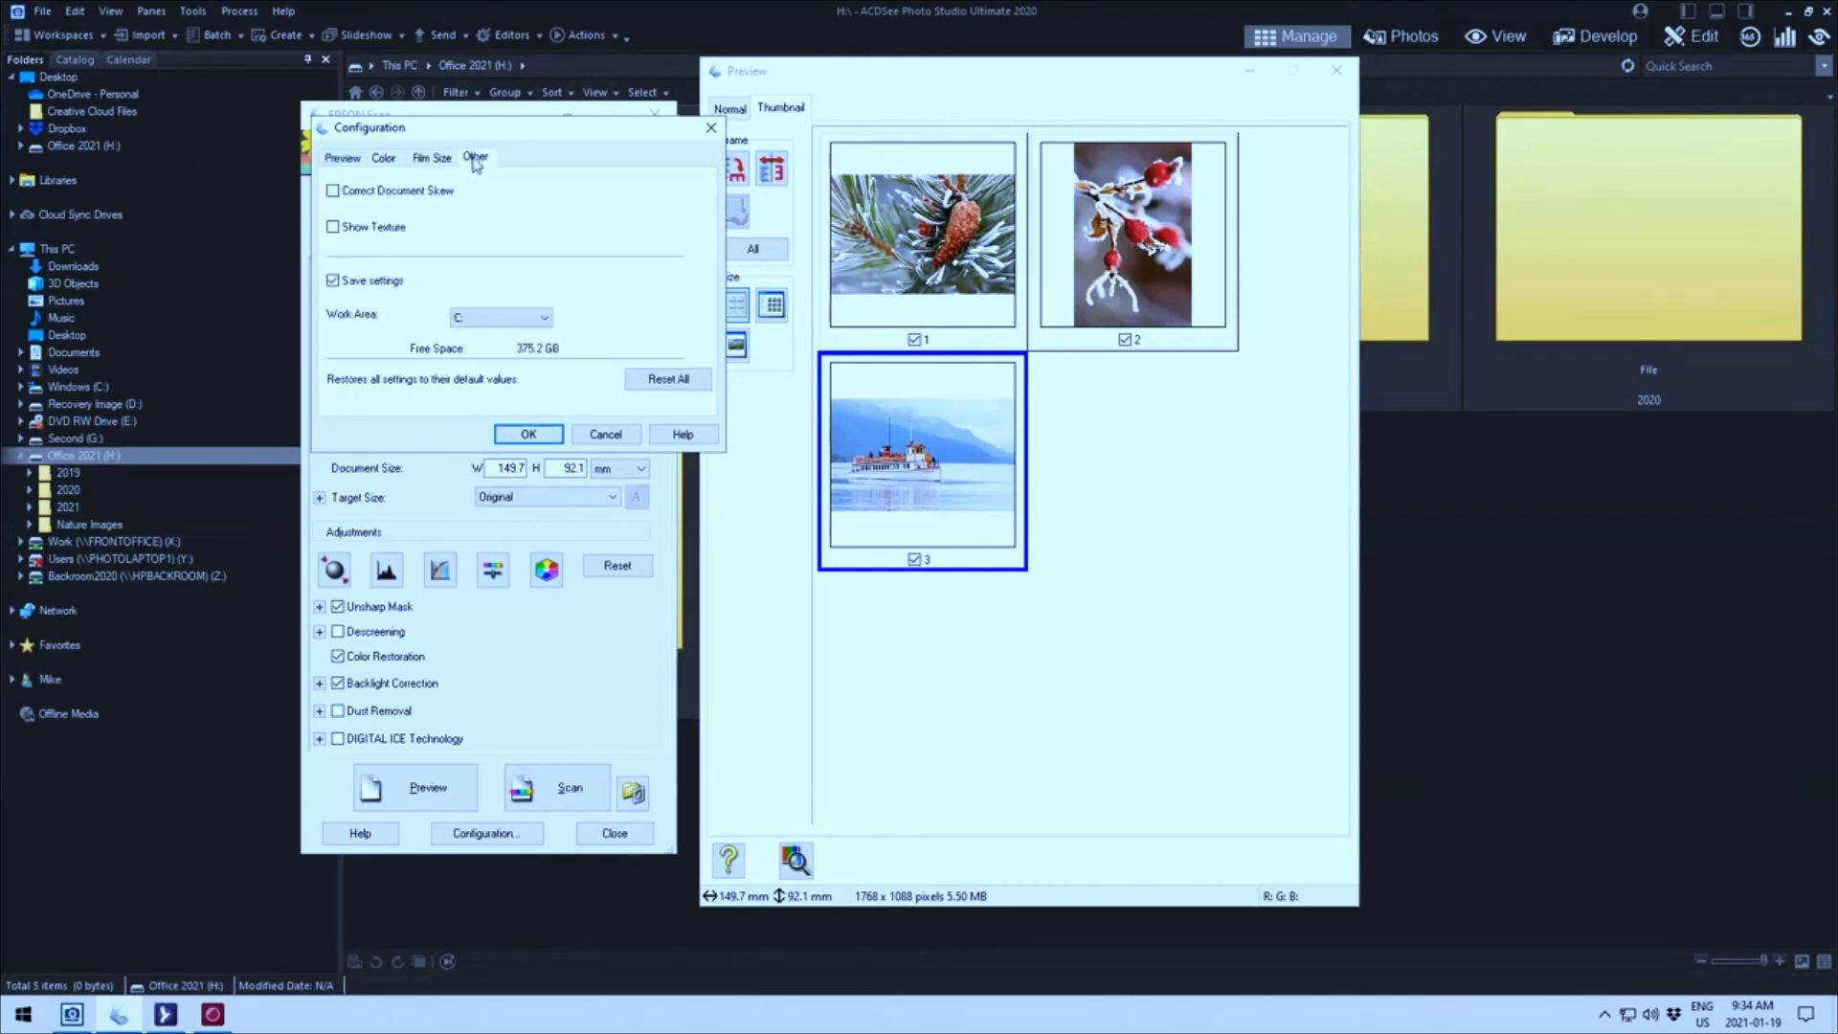
Use Reset All on the Other tab to restore every Epson Scan setting to default.
left_click(655, 388)
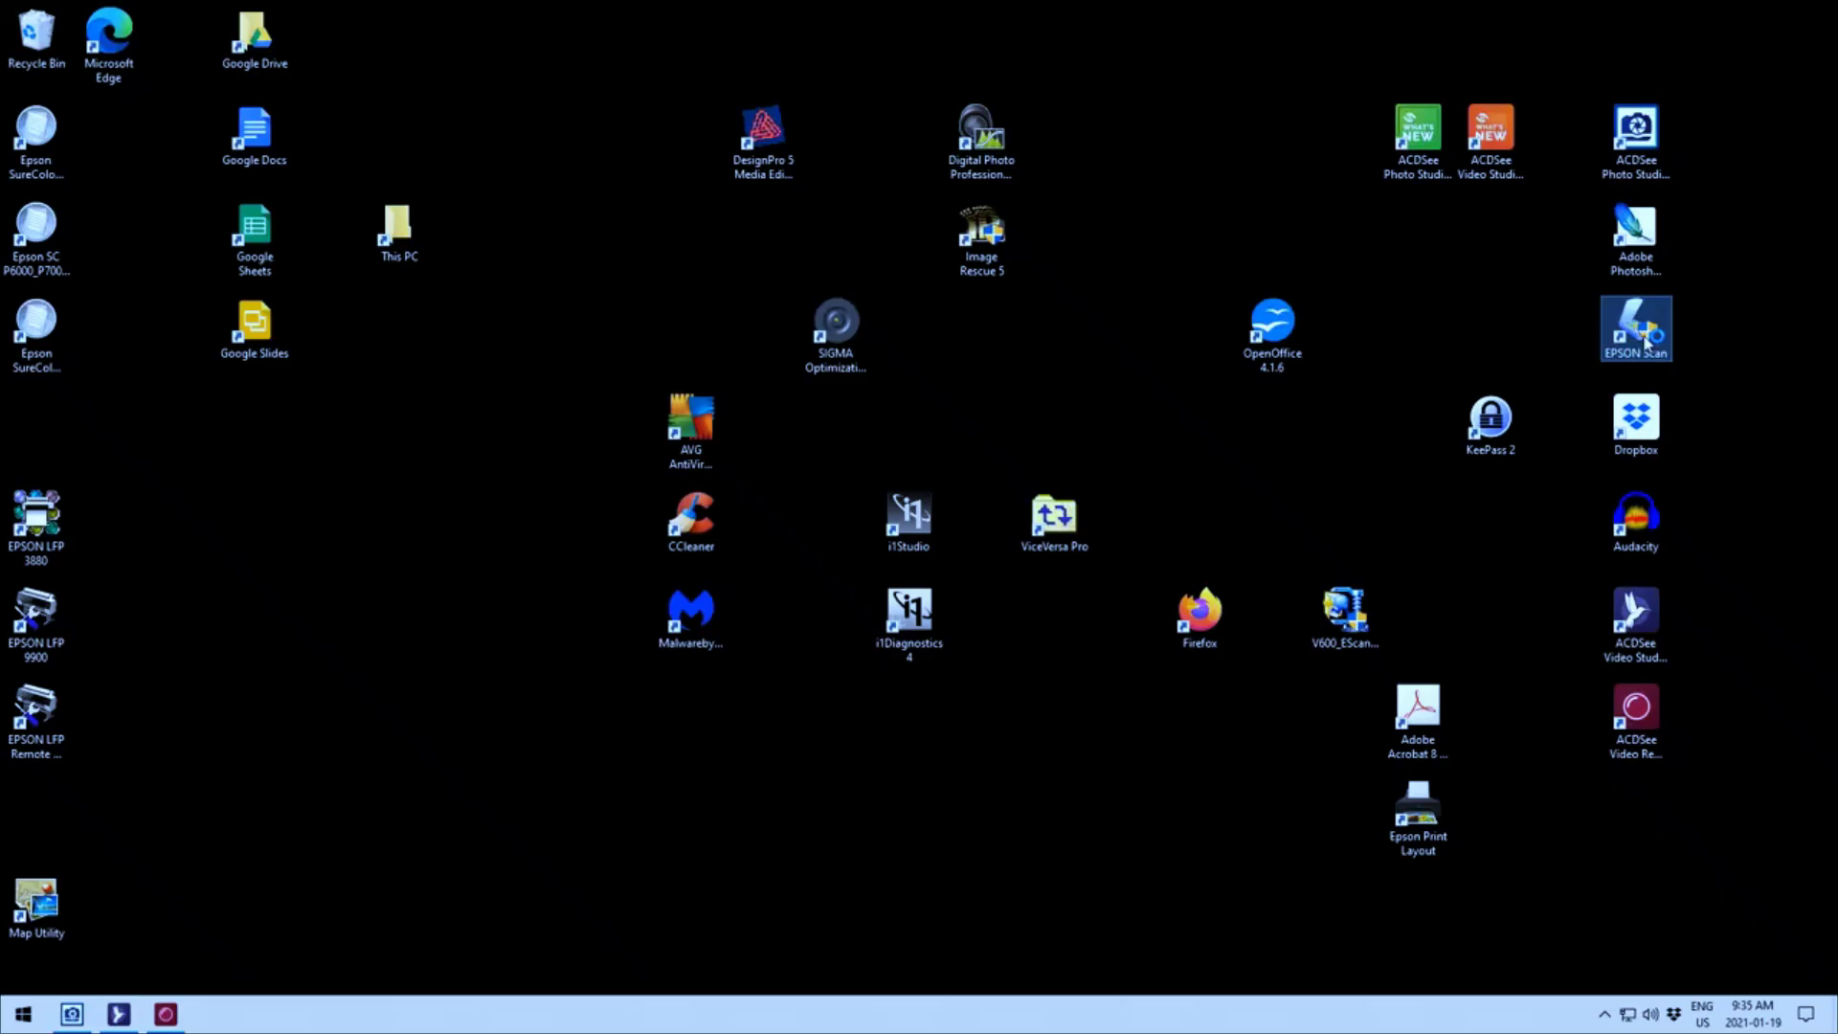
Relaunch Epson Scan from the desktop icon and choose Professional Mode from the Mode list.
double_click(1639, 330)
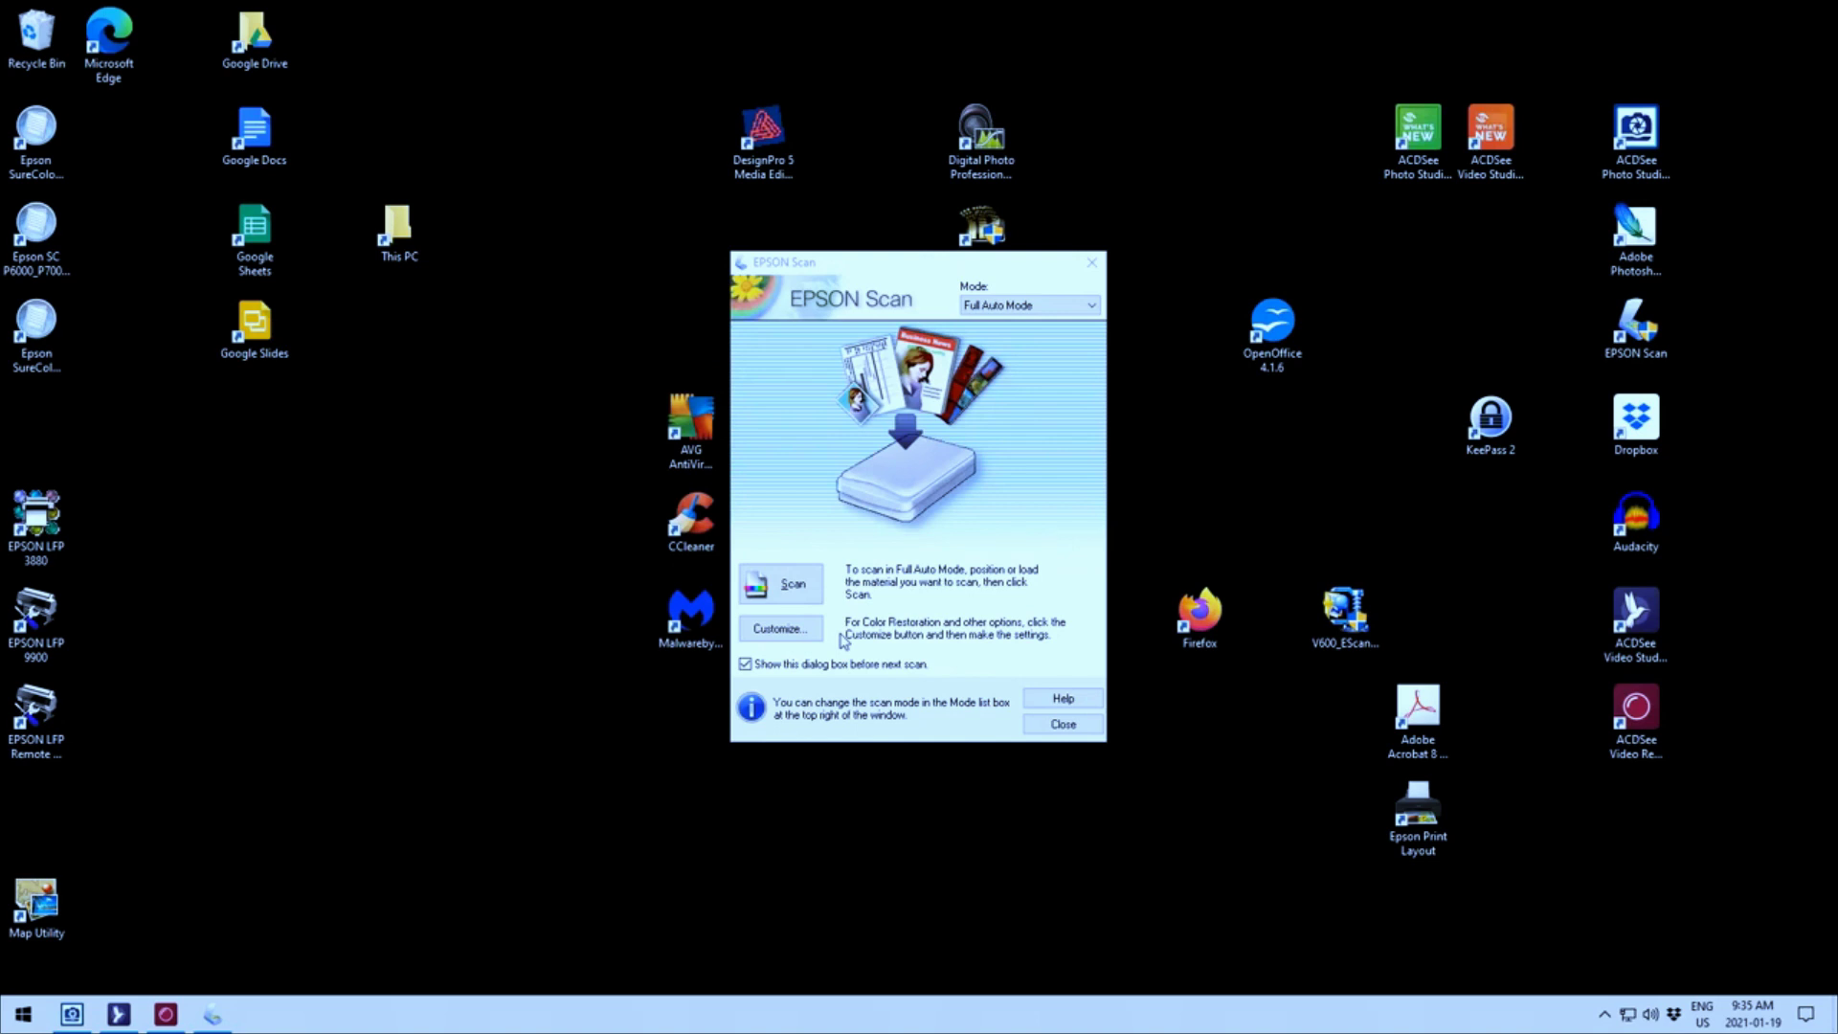
left_click(1092, 305)
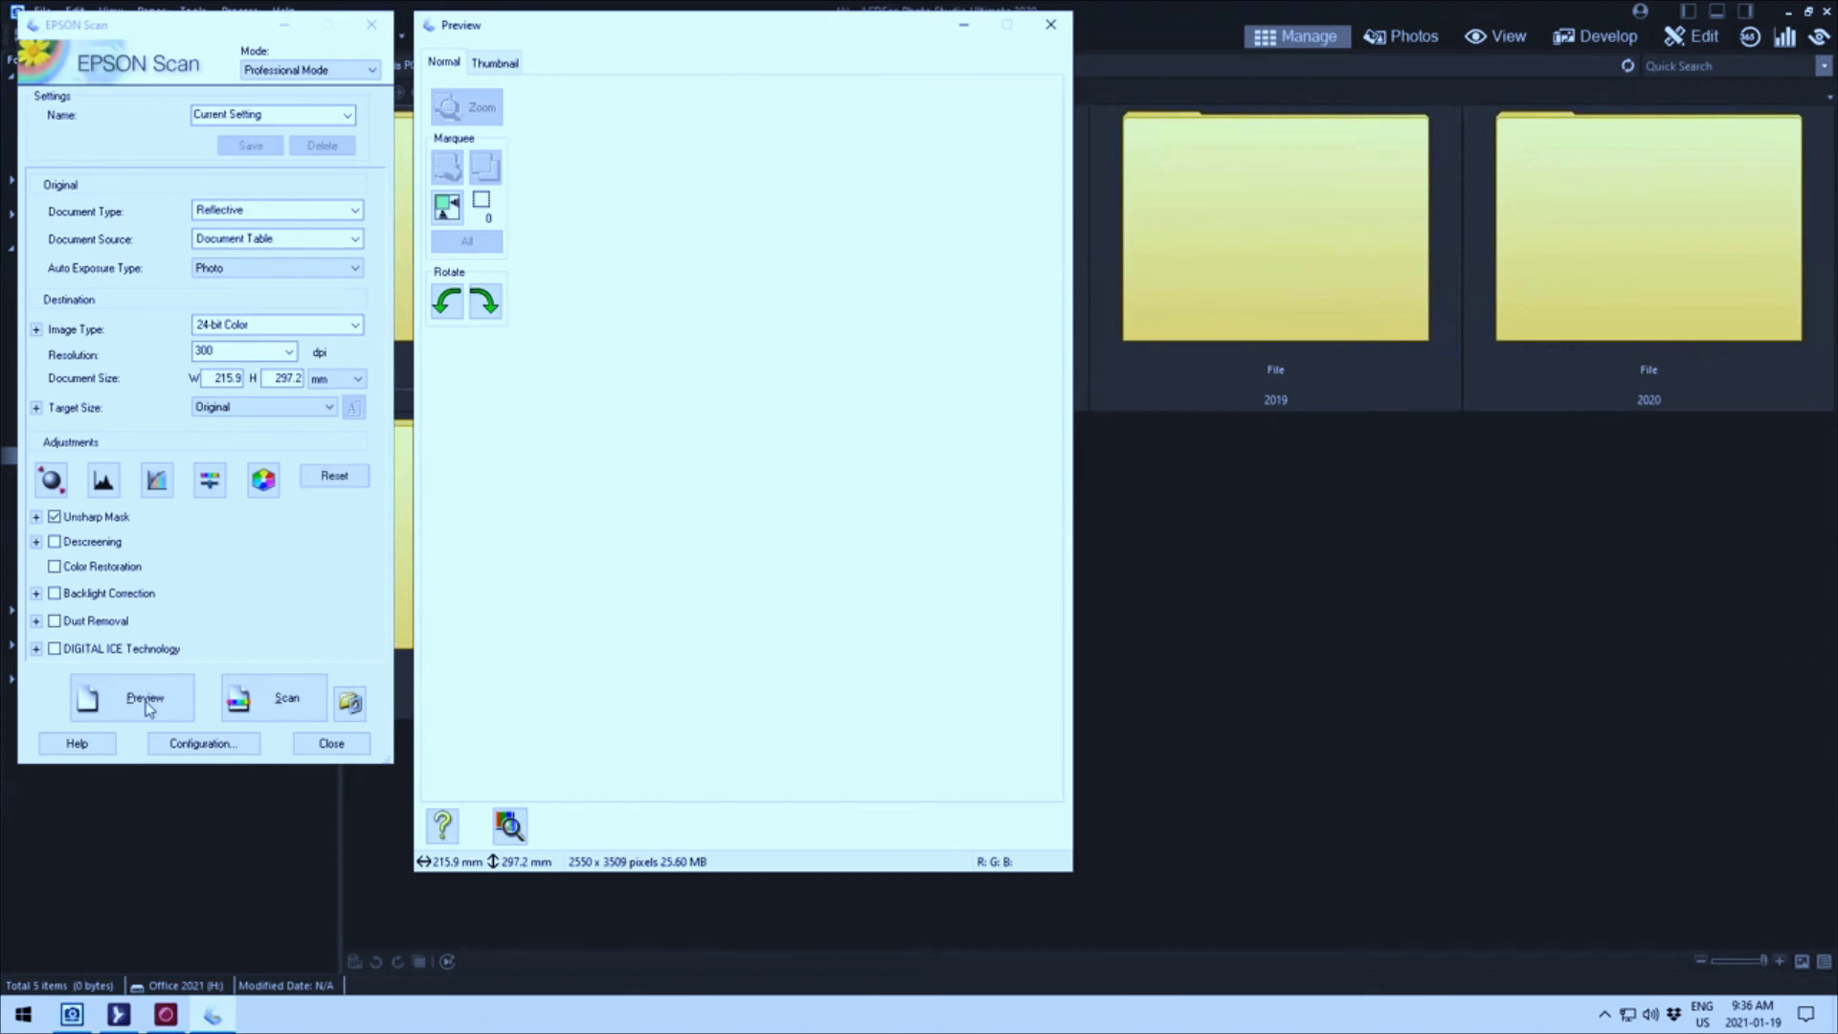
Switch the preview to thumbnails and rotate the pine cone thumbnail two quarter turns.
left_click(508, 64)
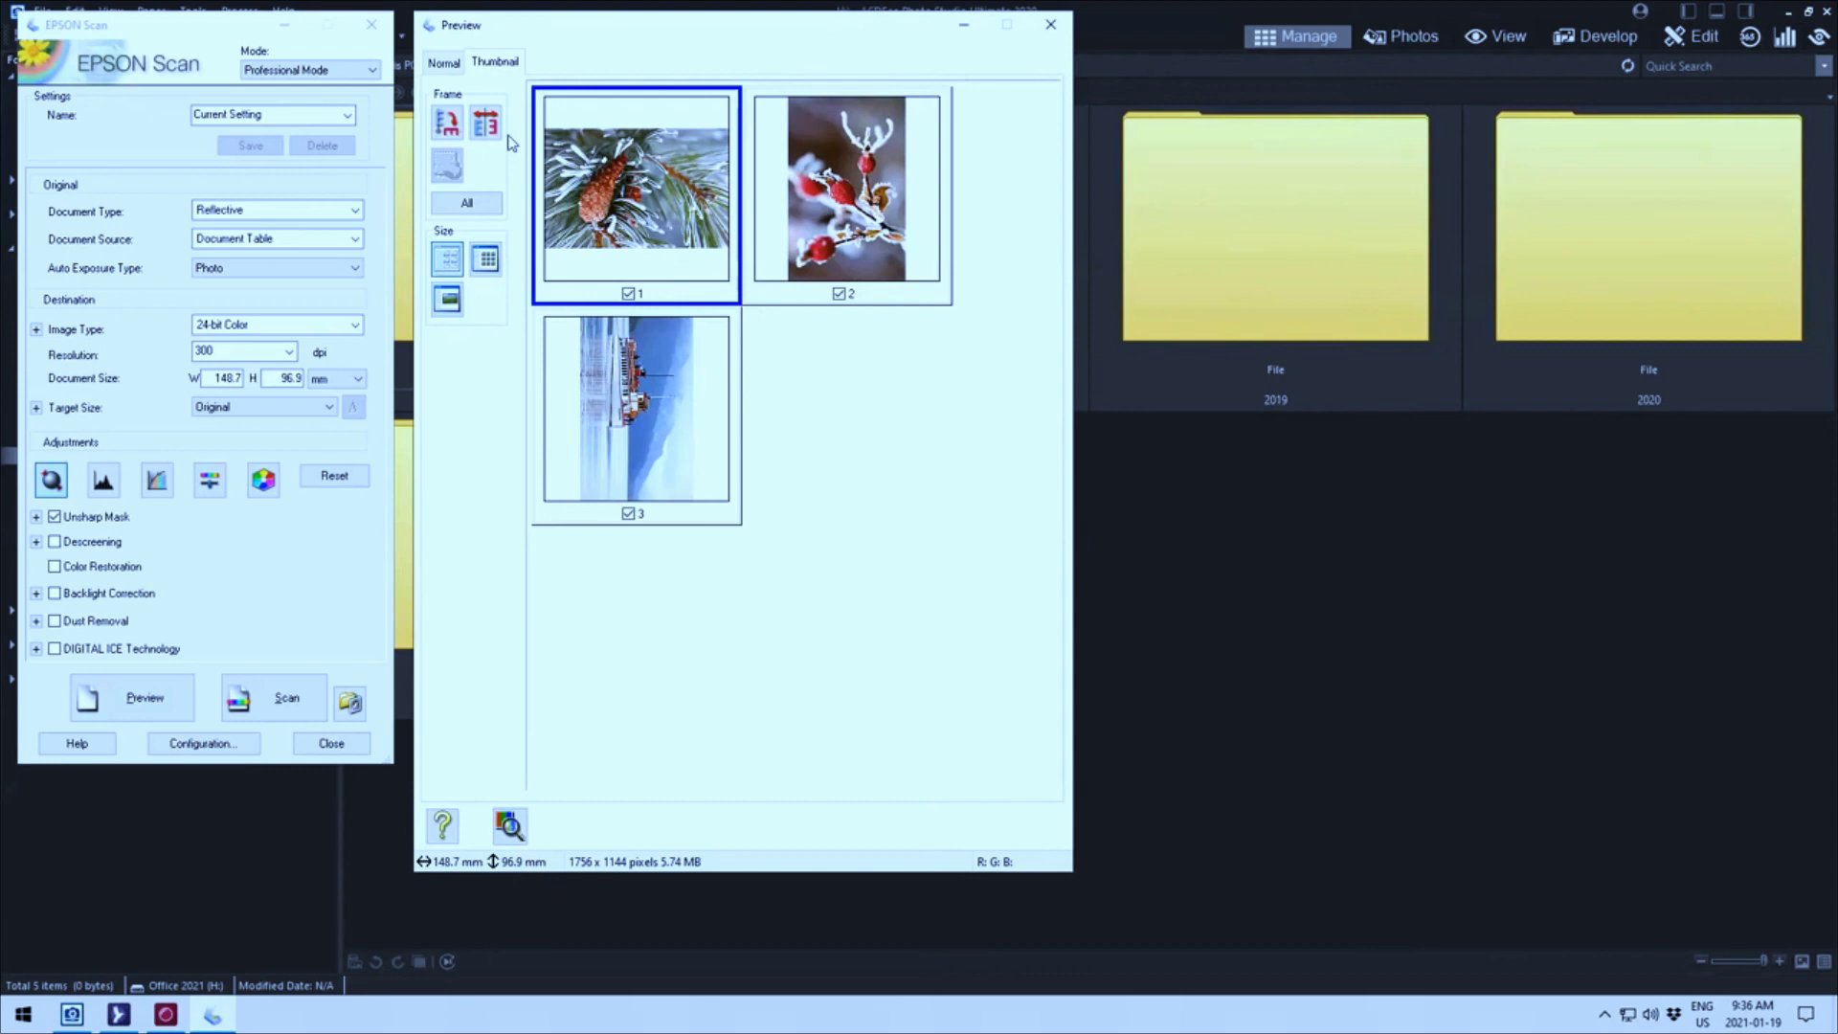
left_click(448, 126)
left_click(449, 128)
Rotate the berry thumbnail until it sits in portrait.
left_click(819, 184)
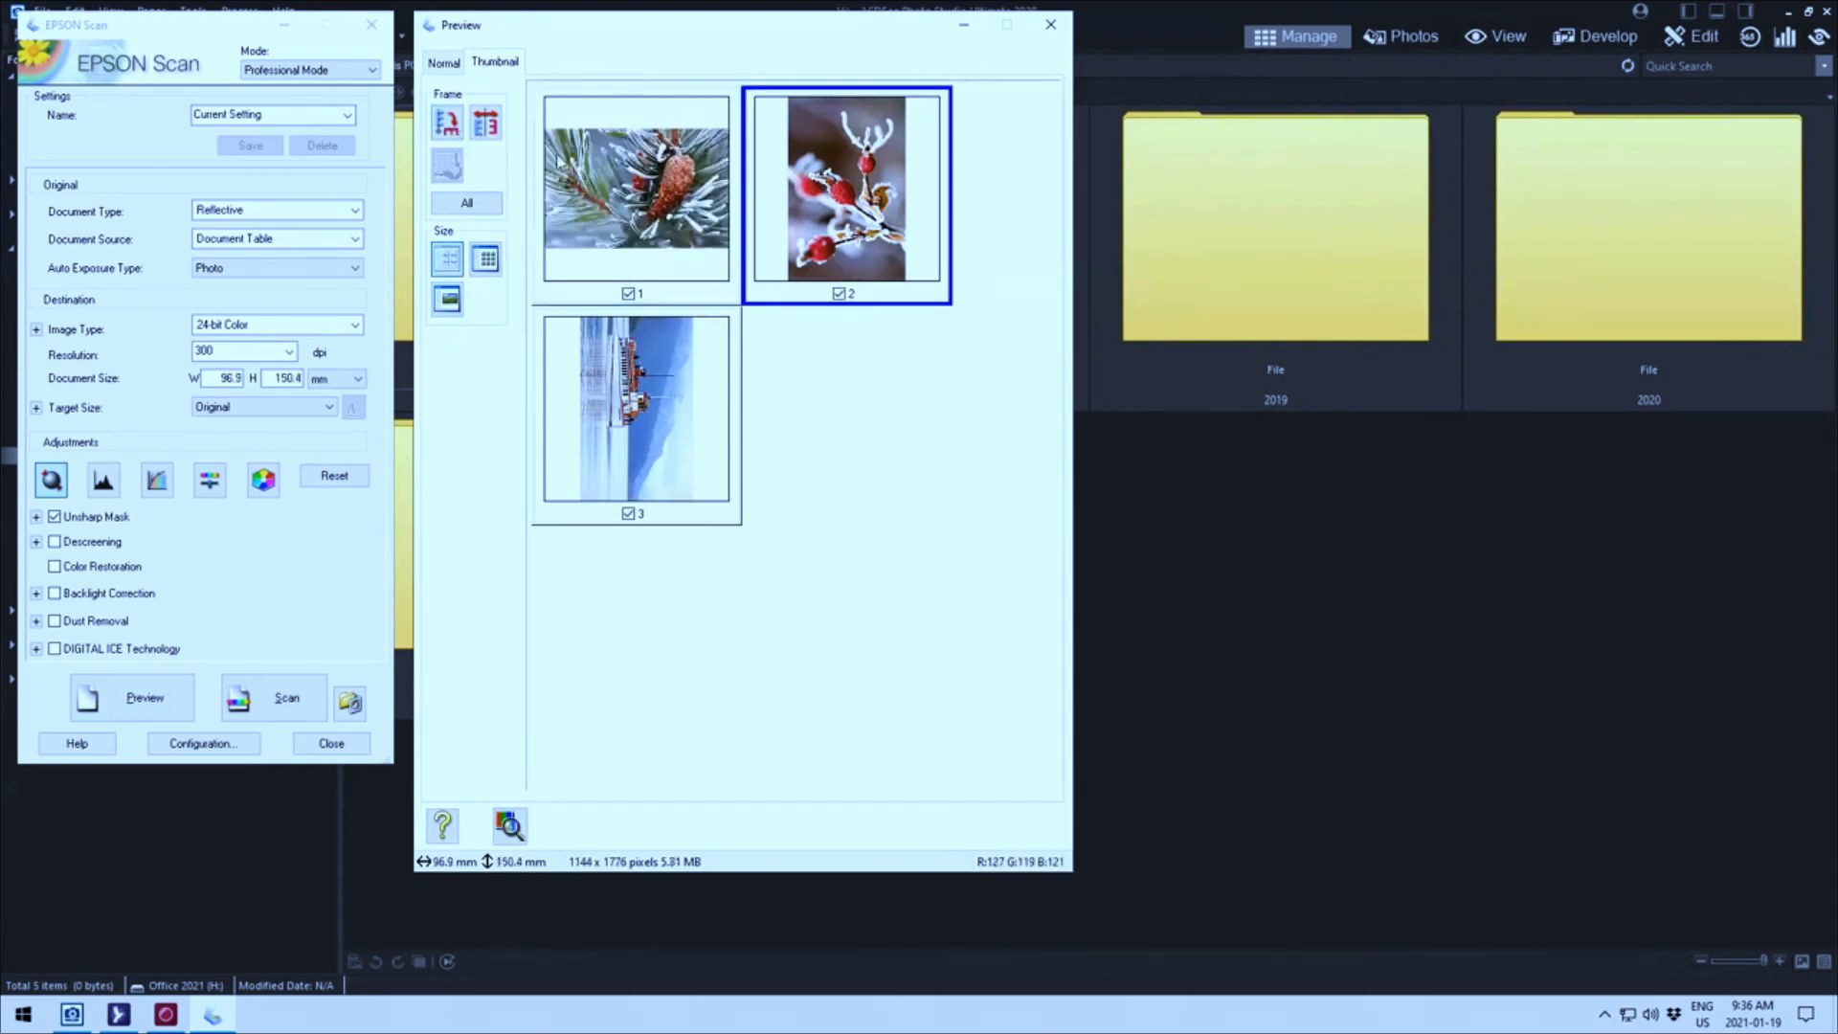
left_click(456, 133)
left_click(455, 133)
left_click(456, 133)
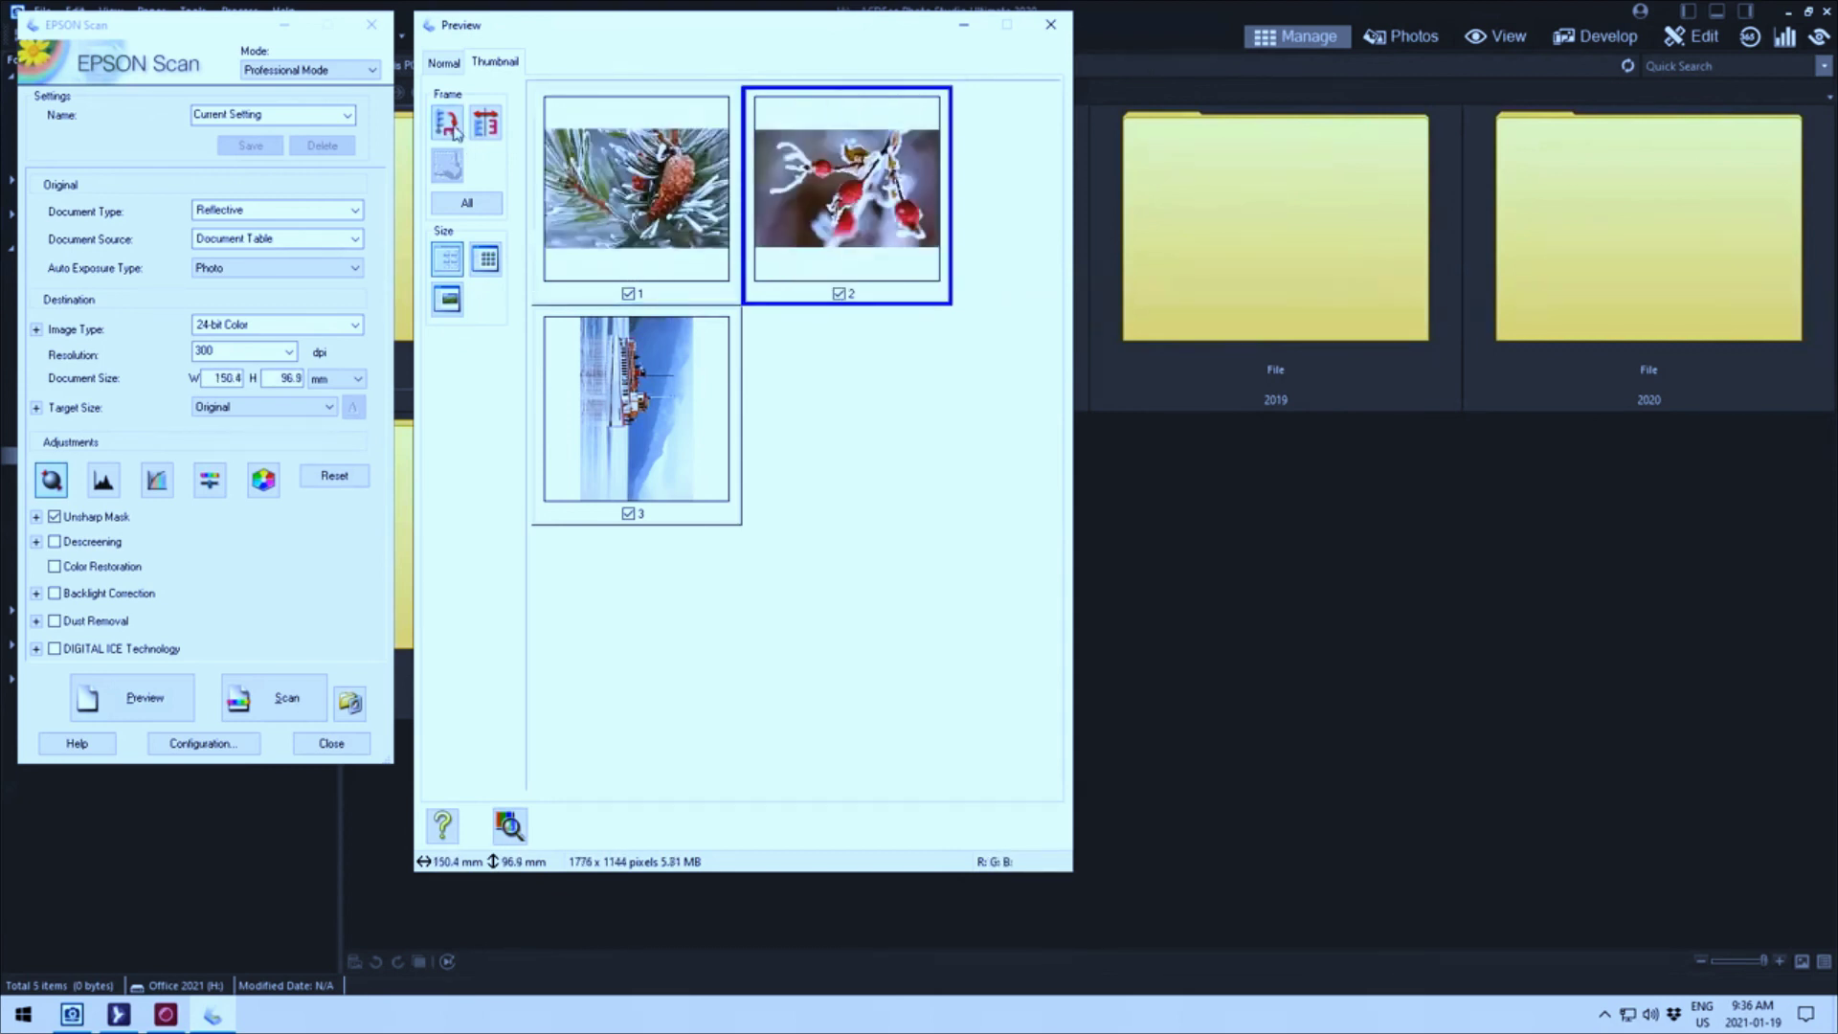
left_click(456, 133)
left_click(455, 133)
left_click(456, 133)
Turn the ship thumbnail upright in landscape at 149.7 × 92.1 mm.
left_click(599, 422)
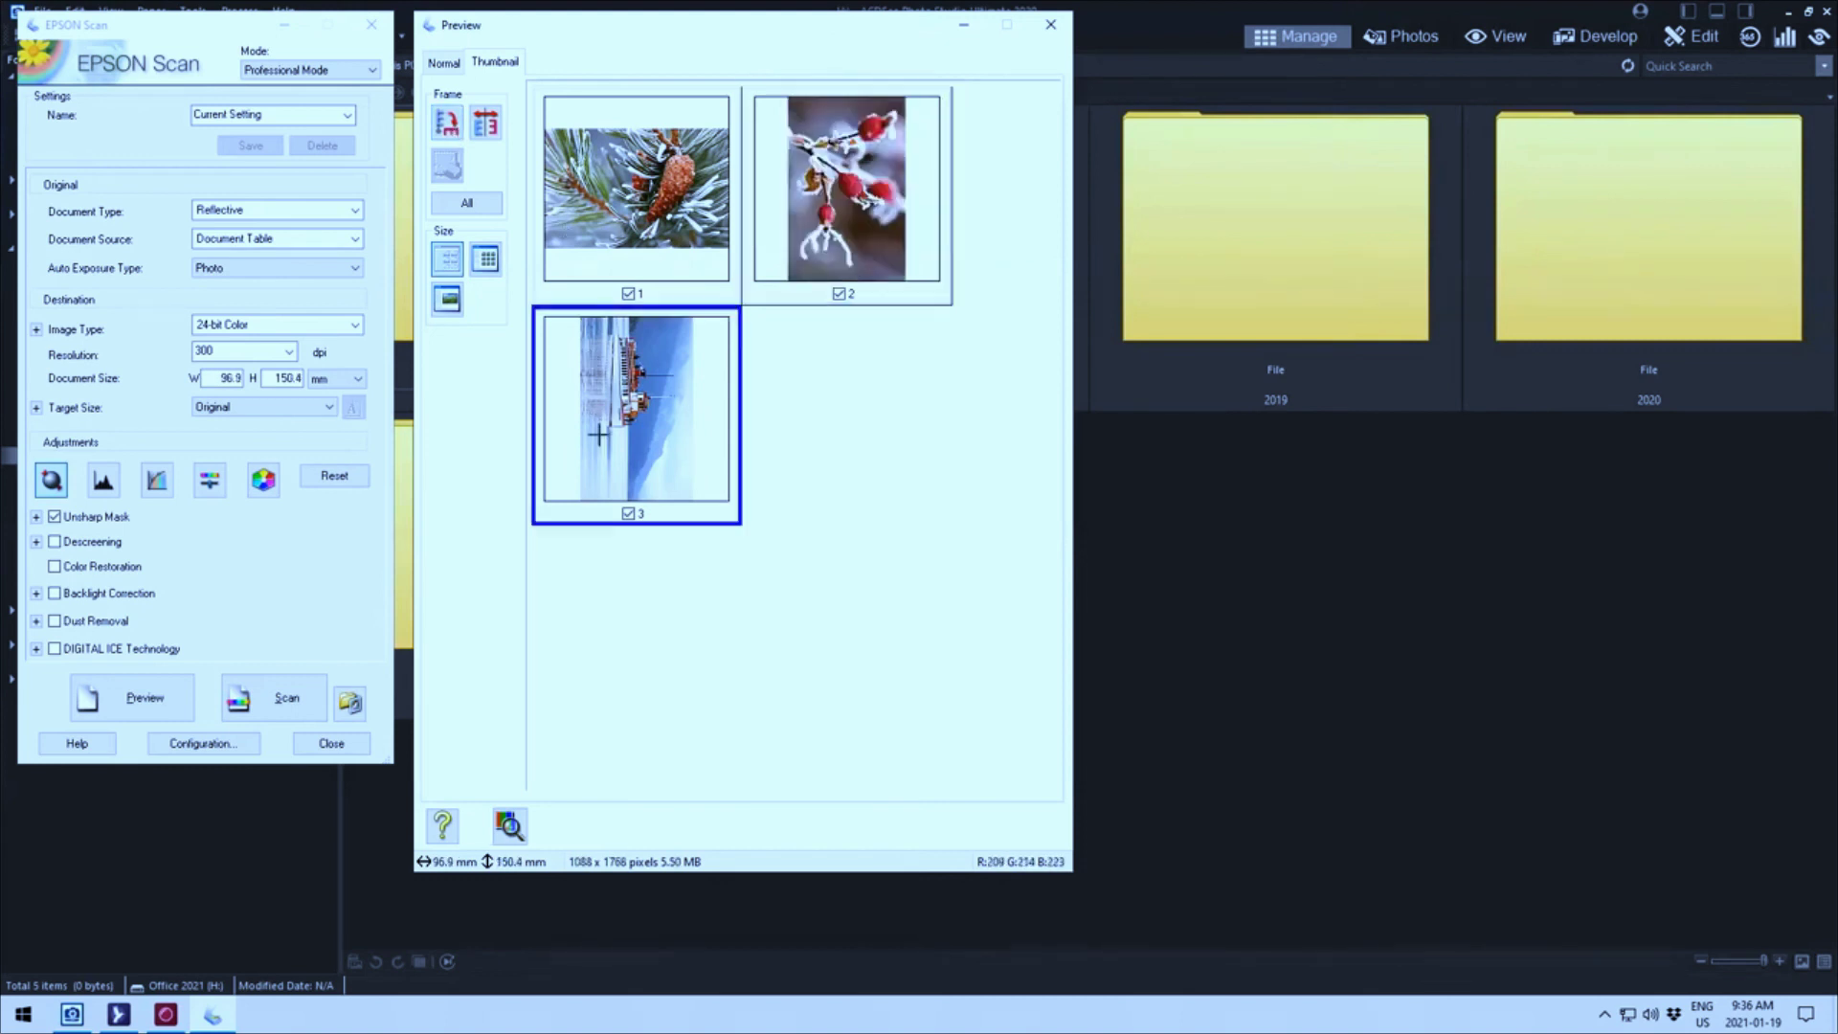
left_click(450, 133)
left_click(450, 133)
left_click(450, 133)
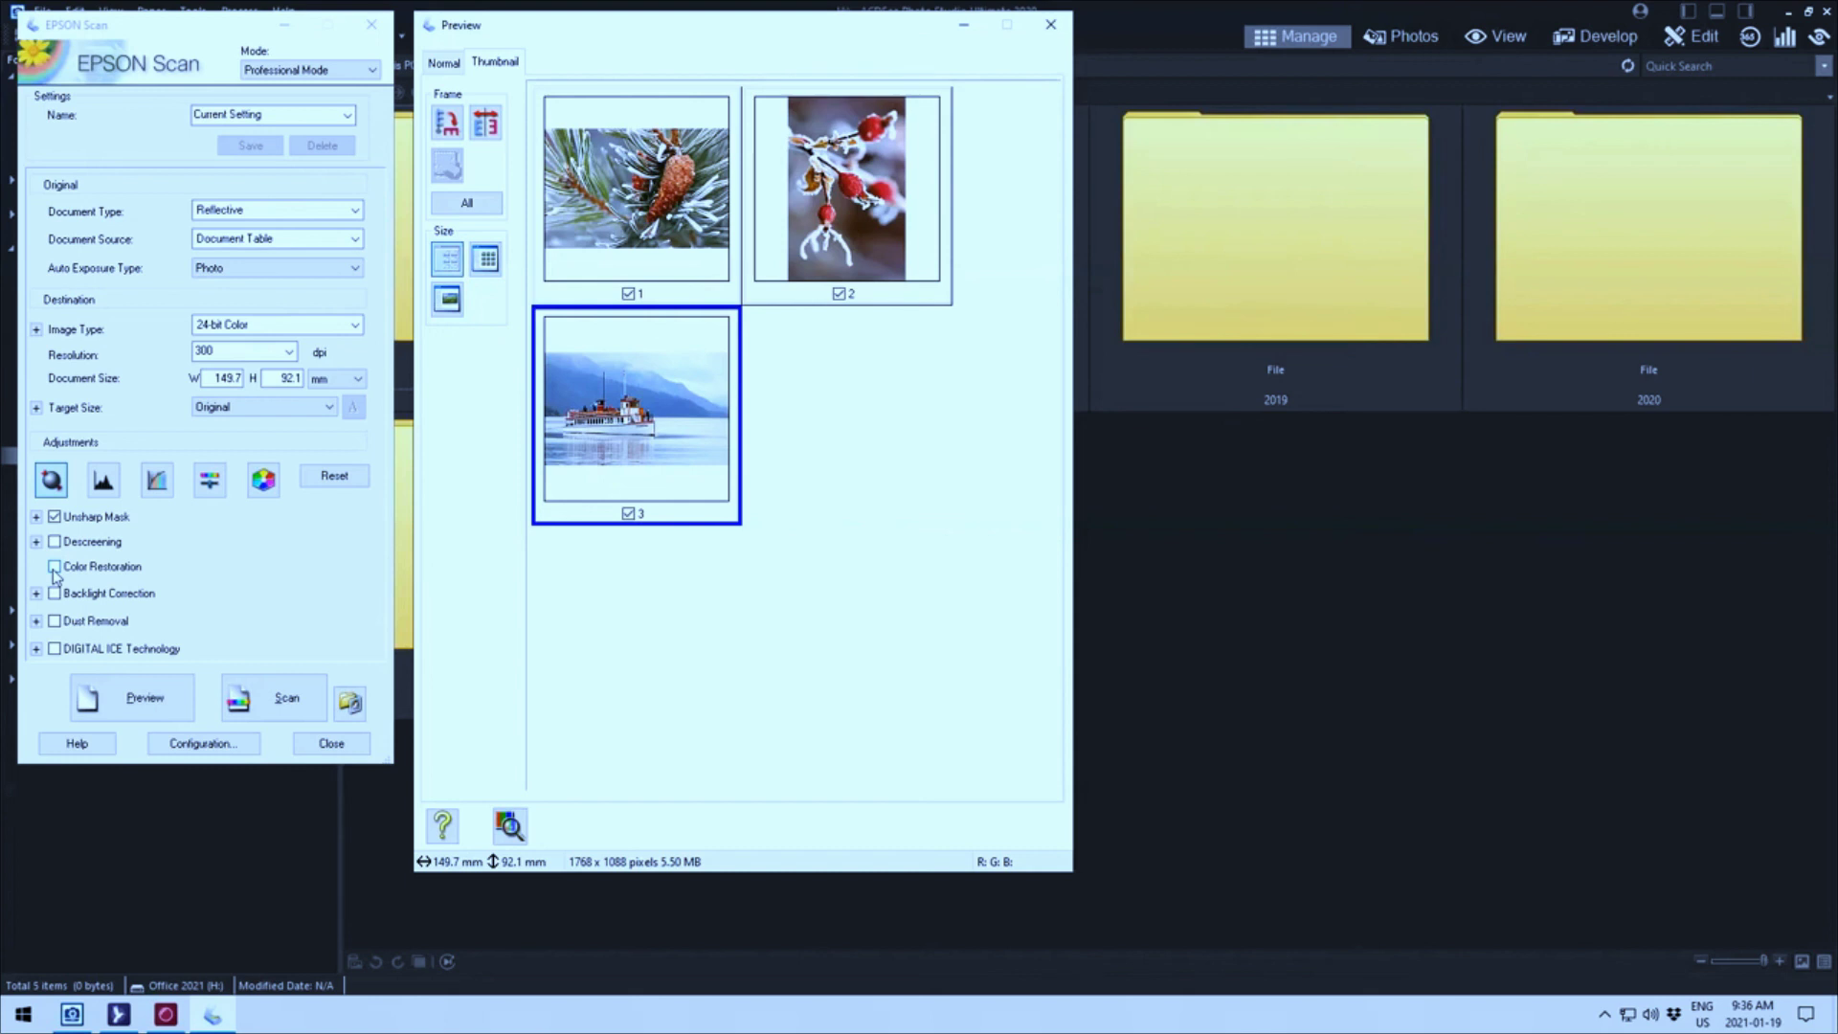
Enable Color Restoration and Backlight Correction for the ship photo, then select the pine cone thumbnail.
left_click(54, 568)
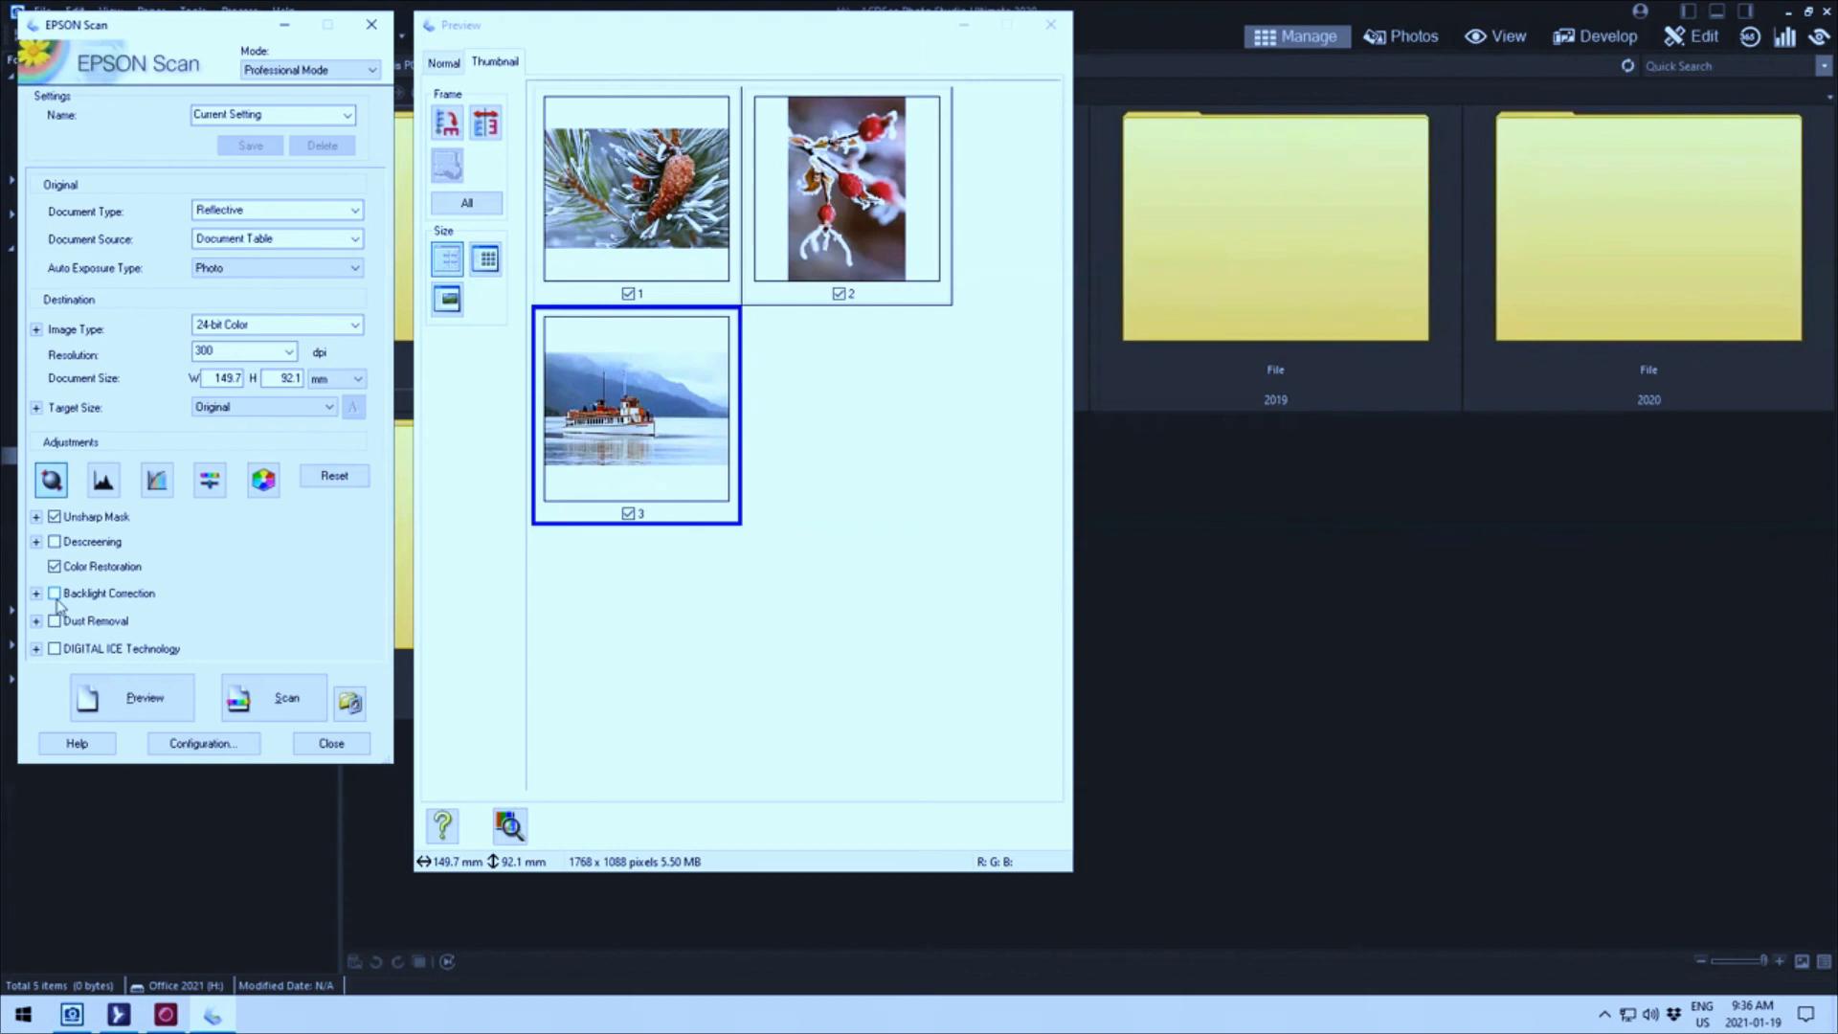
left_click(55, 594)
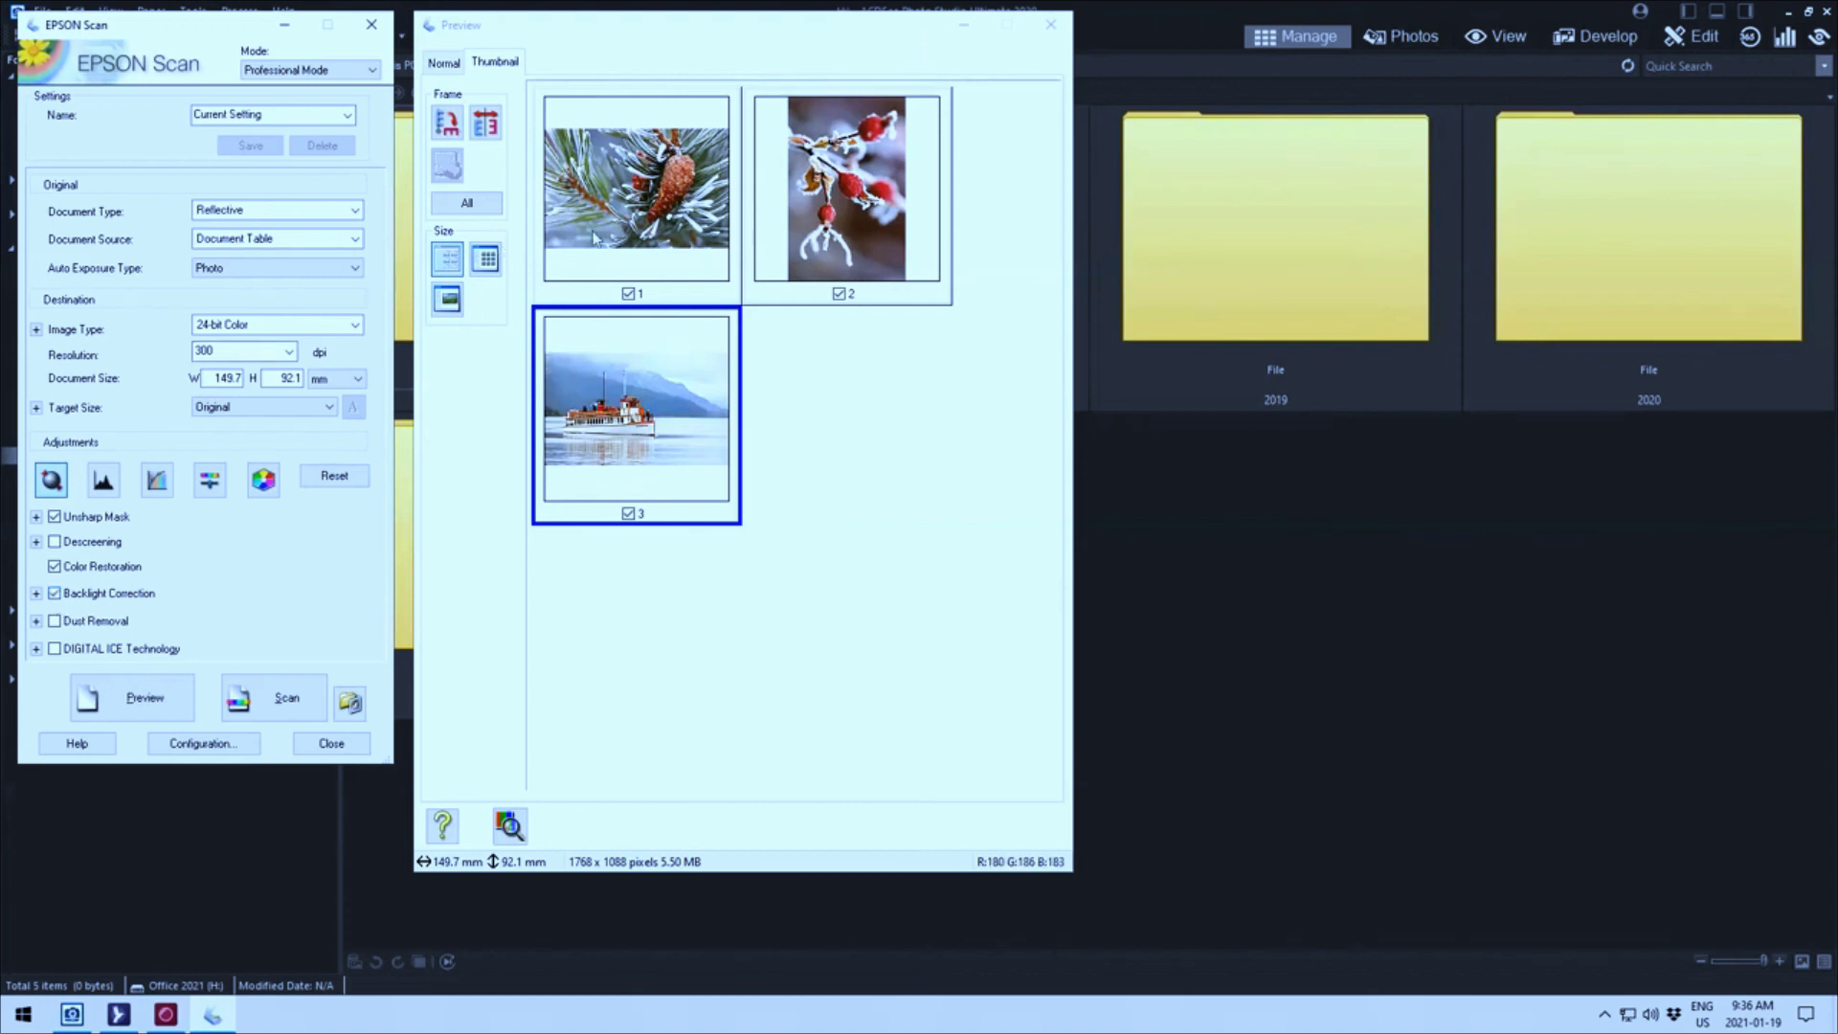
left_click(637, 191)
Raise the pine cone photo's shadow input to 59 and lower its highlight input from 244.
left_click(113, 487)
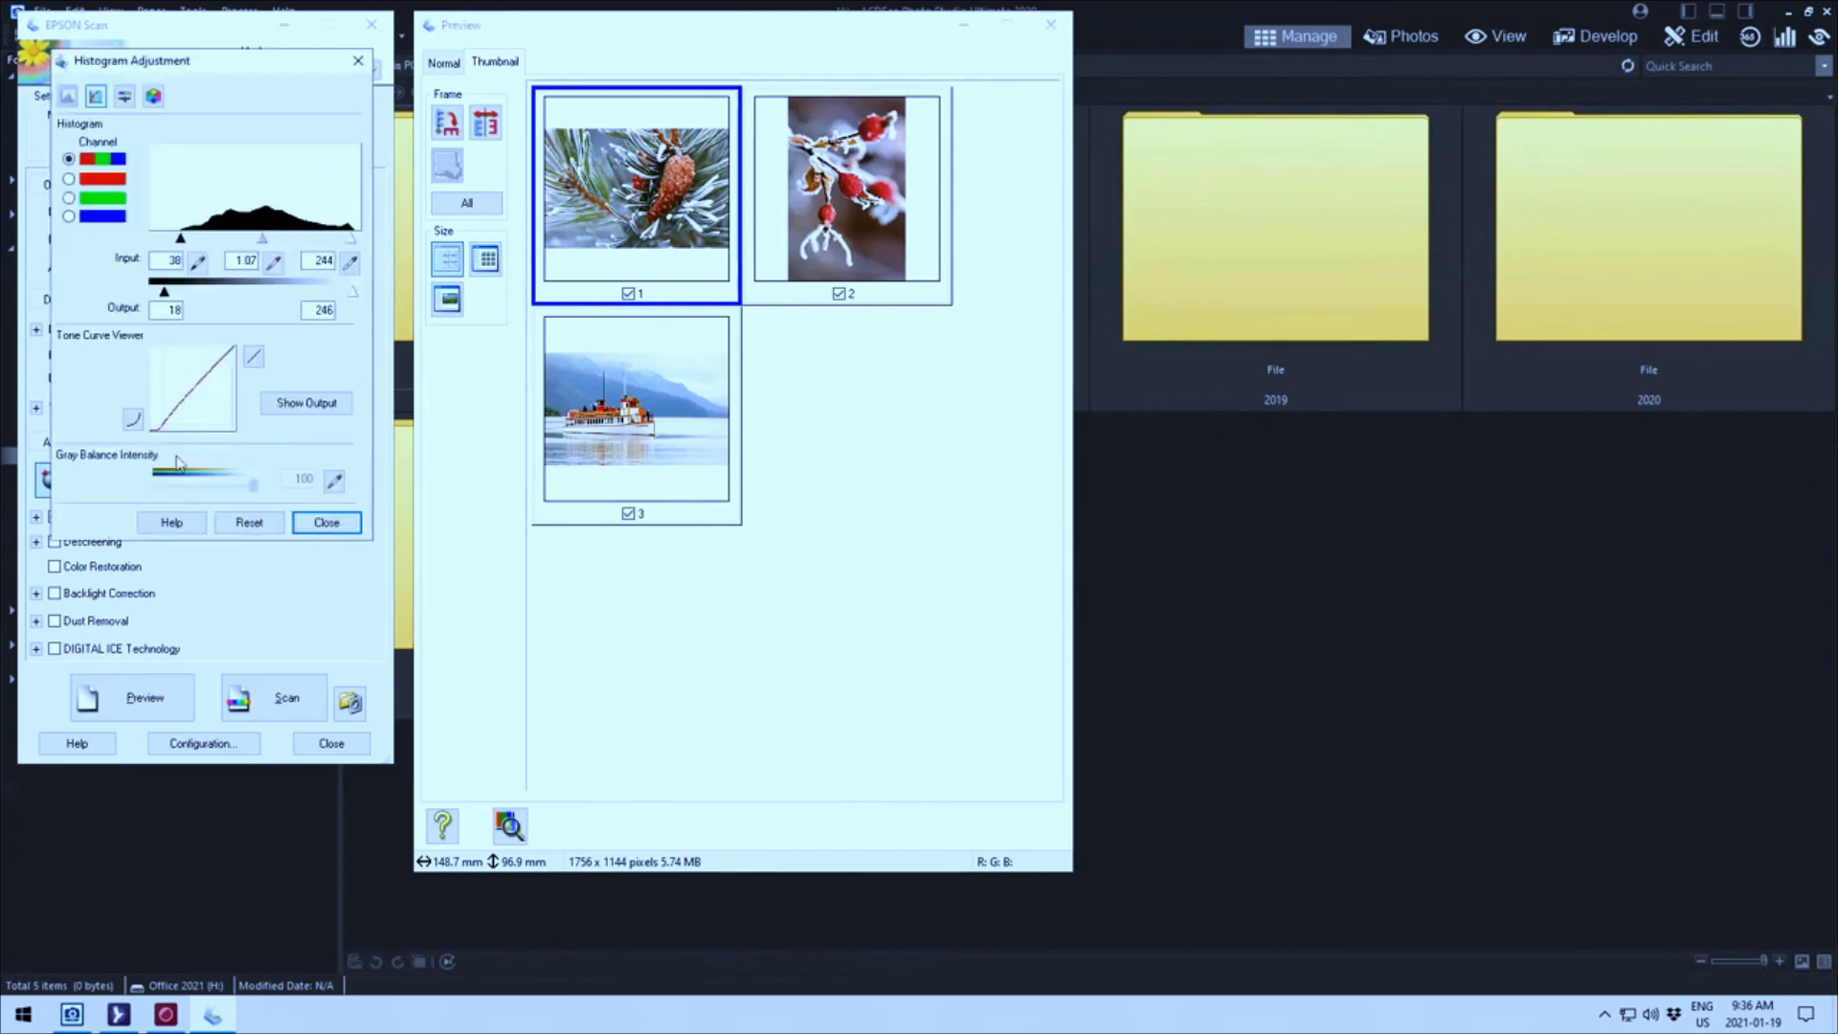
mouse_move(277, 254)
left_mouse_down()
mouse_move(168, 240)
mouse_move(316, 240)
mouse_move(255, 247)
left_mouse_up()
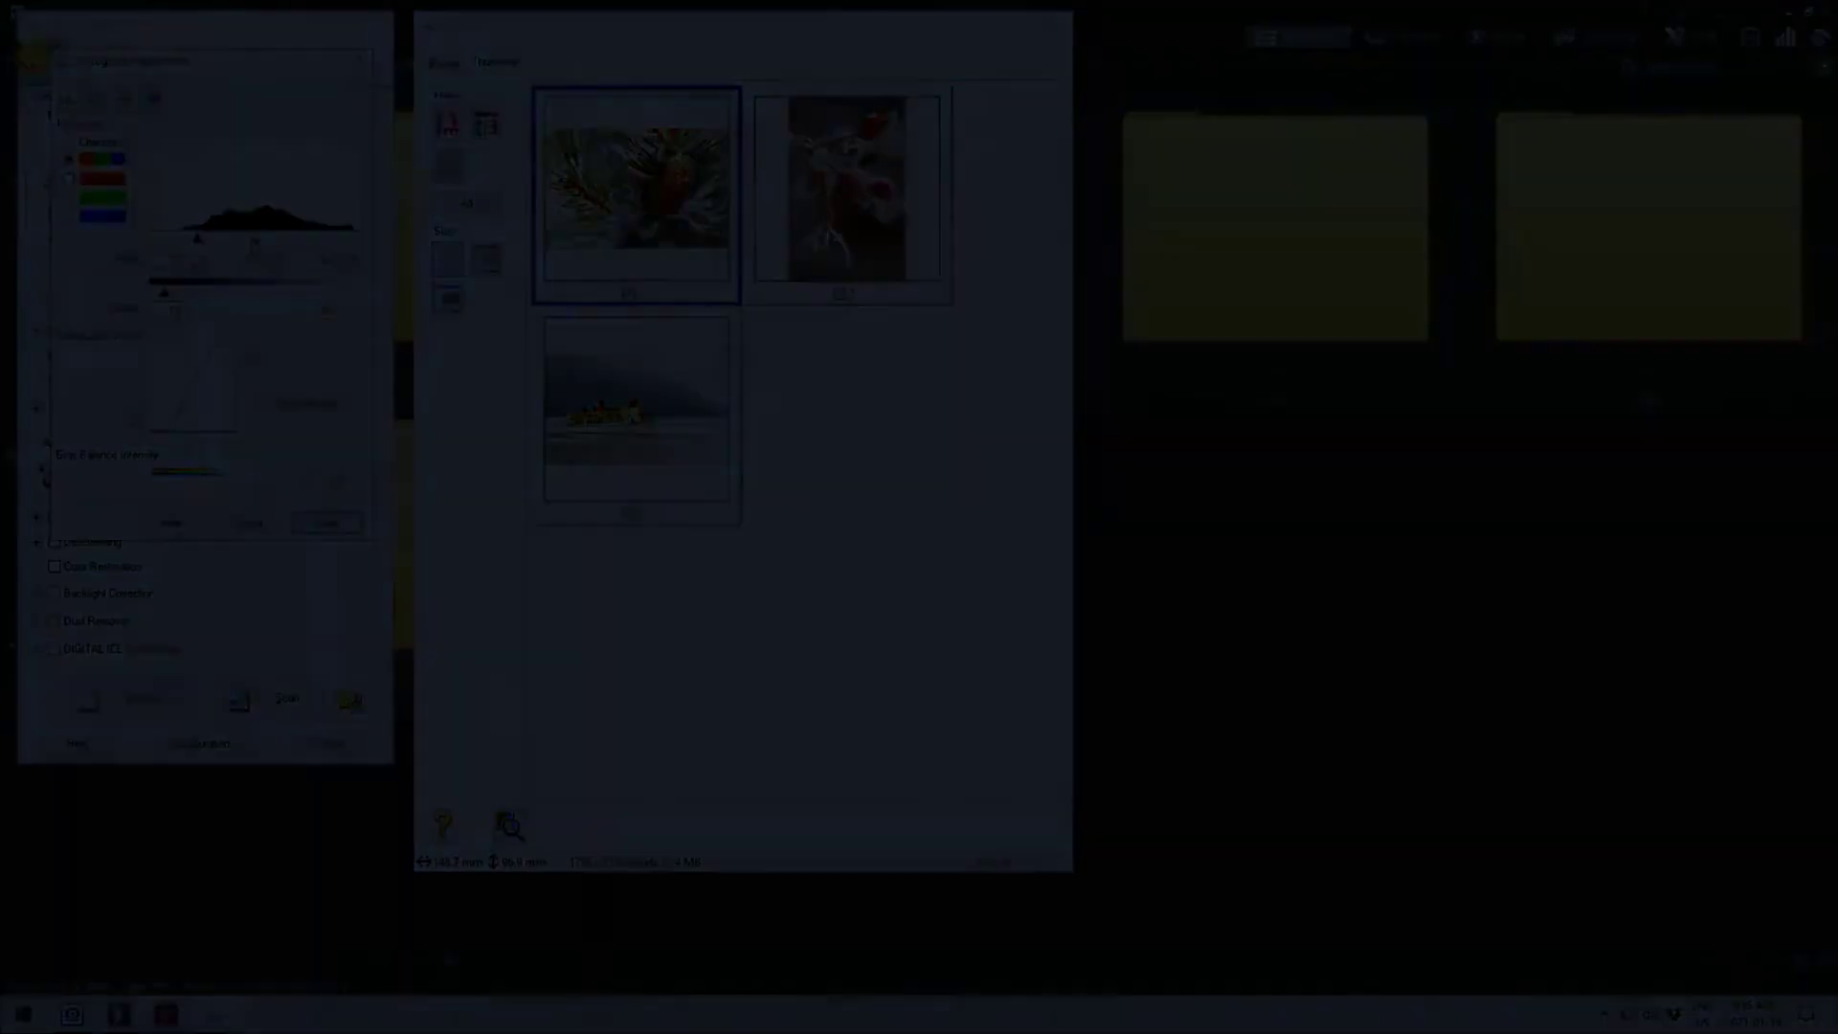